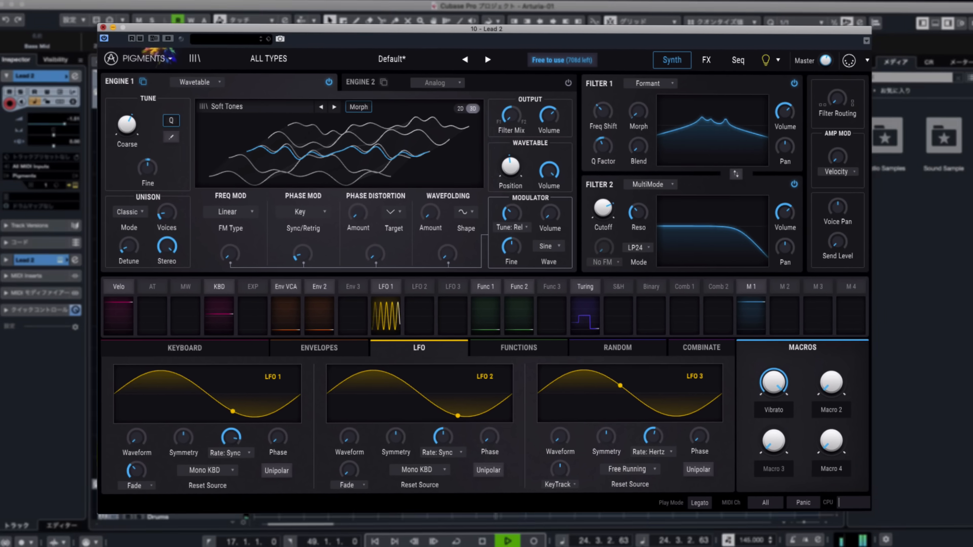
Step: Close the Lead 2 synth window, then view the Riser track's Pigments instrument and close it
click(117, 37)
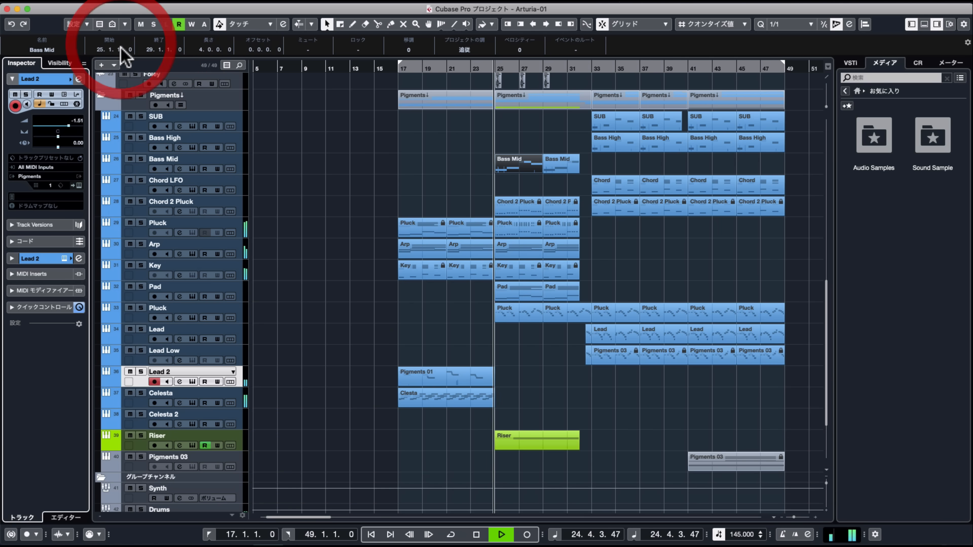
click(212, 430)
click(78, 186)
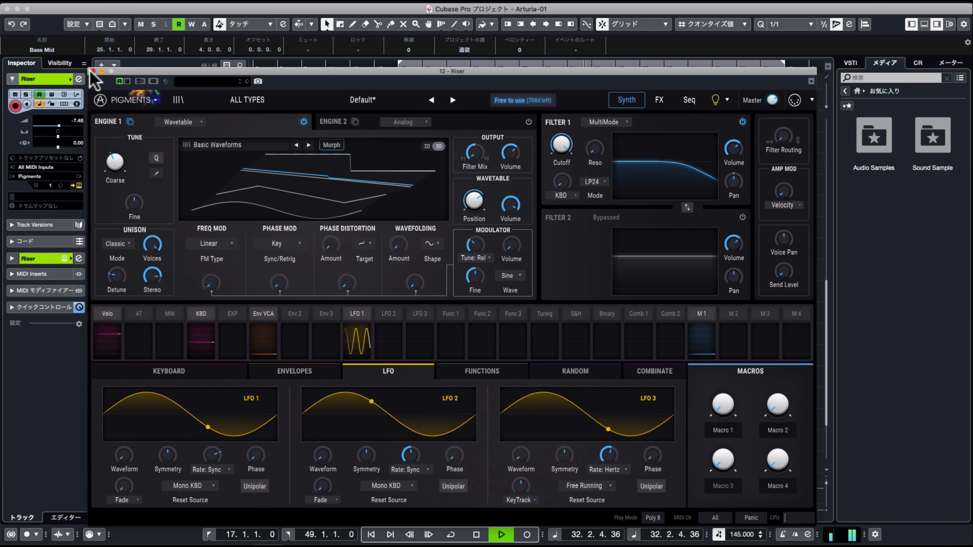
click(34, 57)
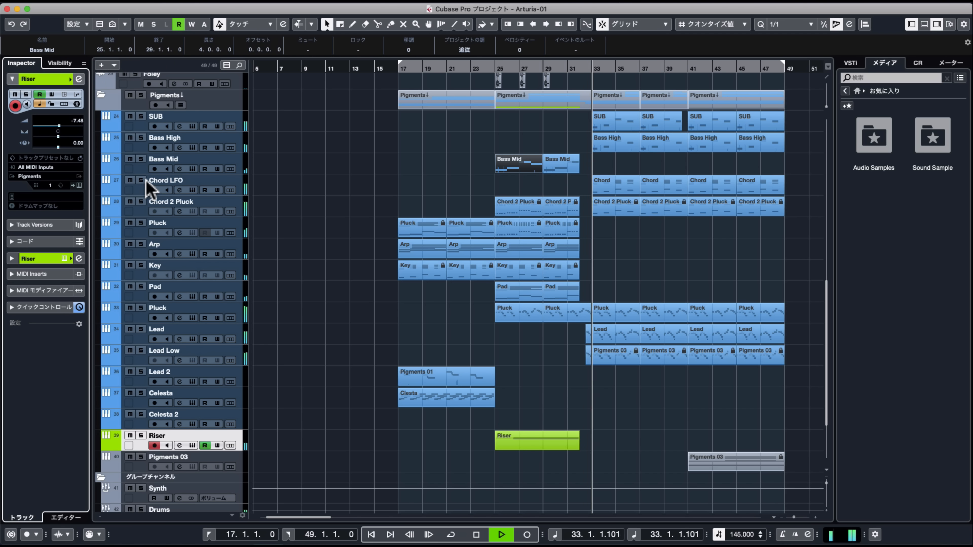
Step: View the Pigments instrument settings of the Chord LFO track and then the Lead track
click(170, 183)
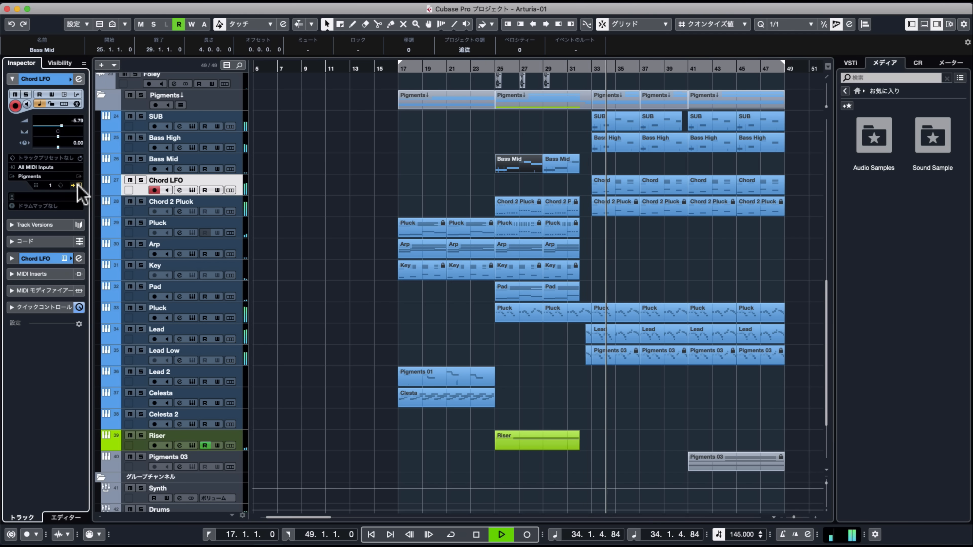
click(77, 186)
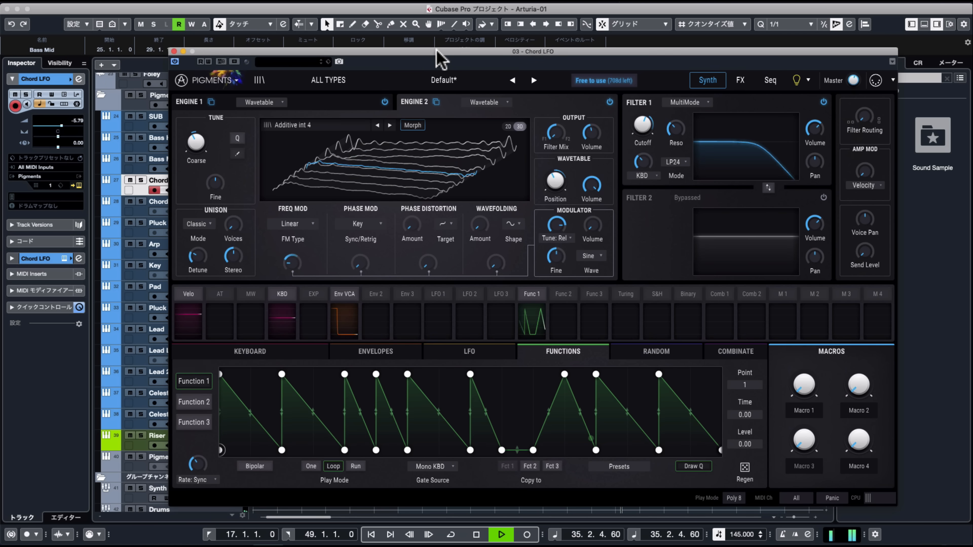
drag(436, 51, 420, 52)
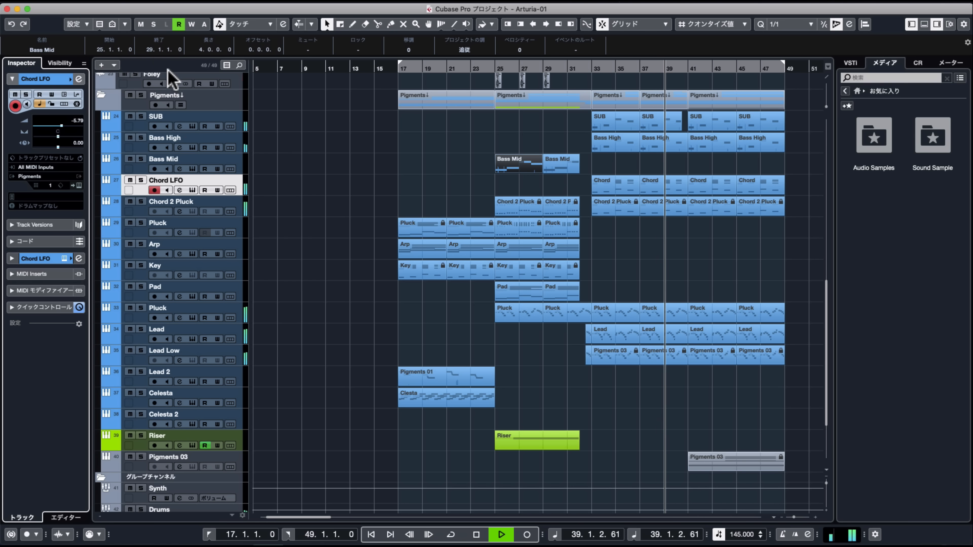
right_click(230, 329)
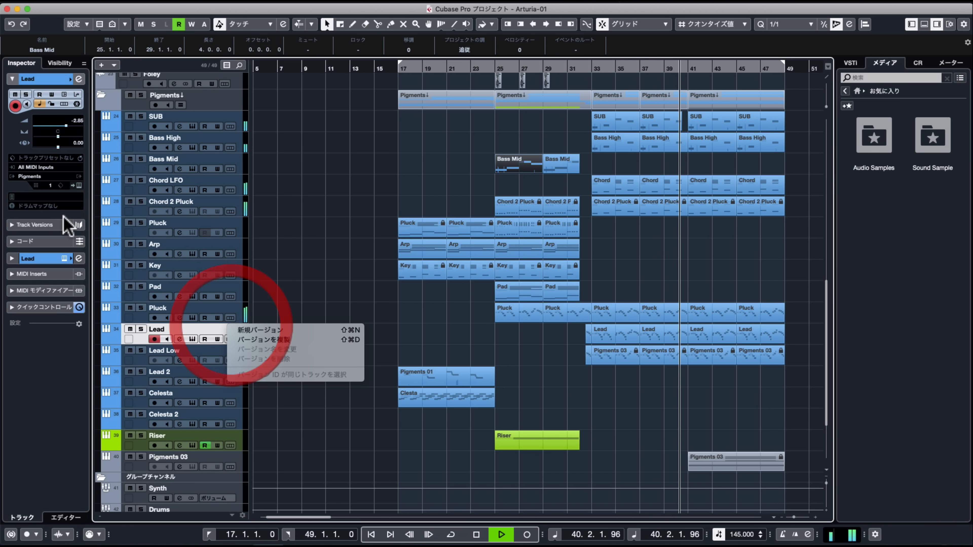
click(77, 187)
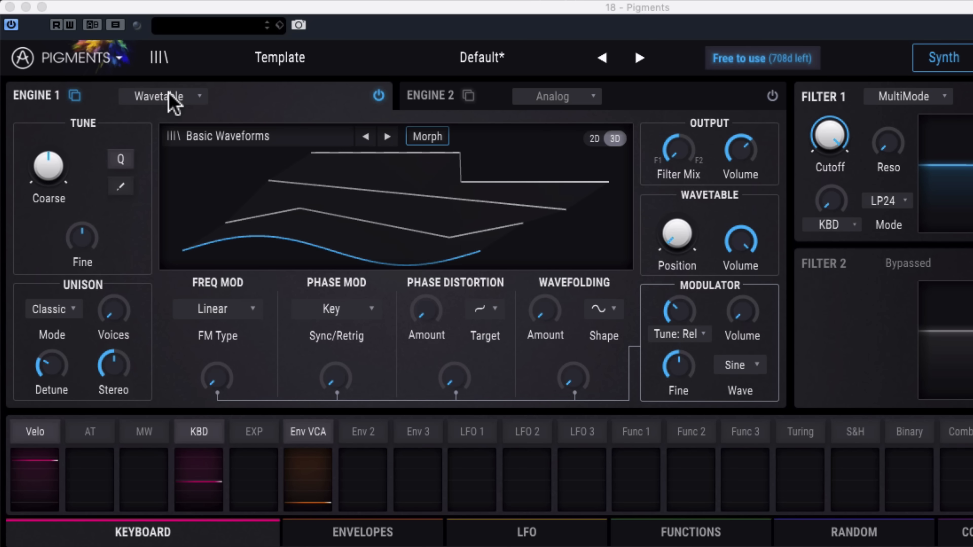
Step: Switch Engine 1's type to Analog and back to Wavetable
click(345, 64)
click(234, 98)
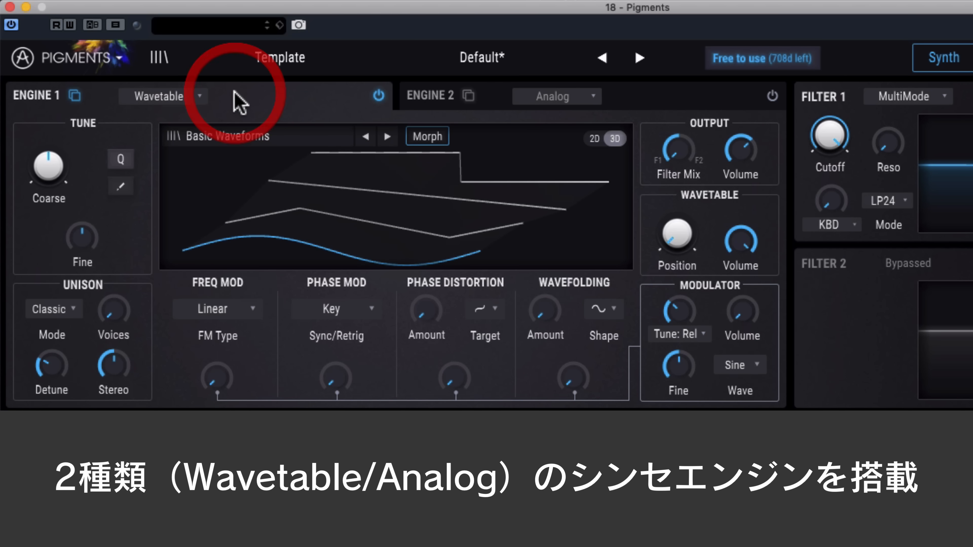
click(185, 98)
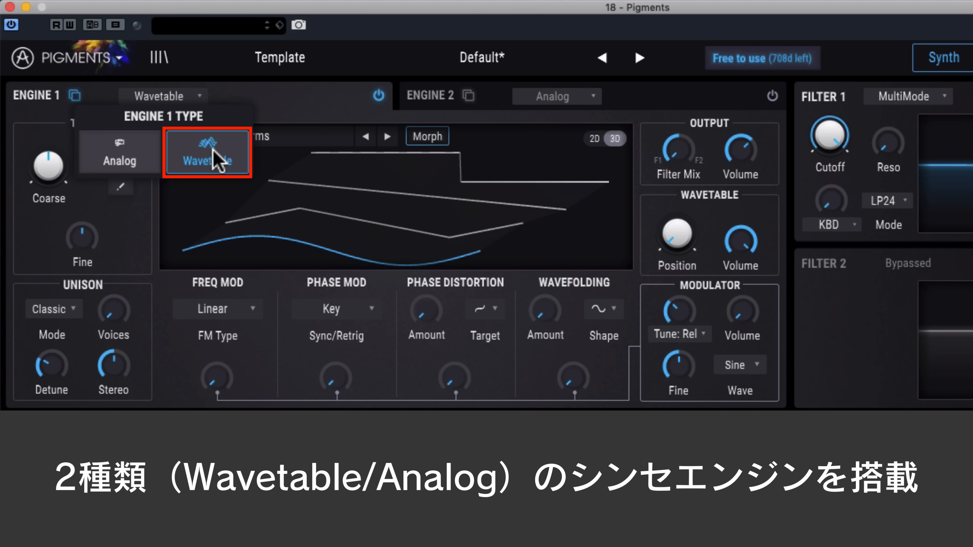
click(103, 160)
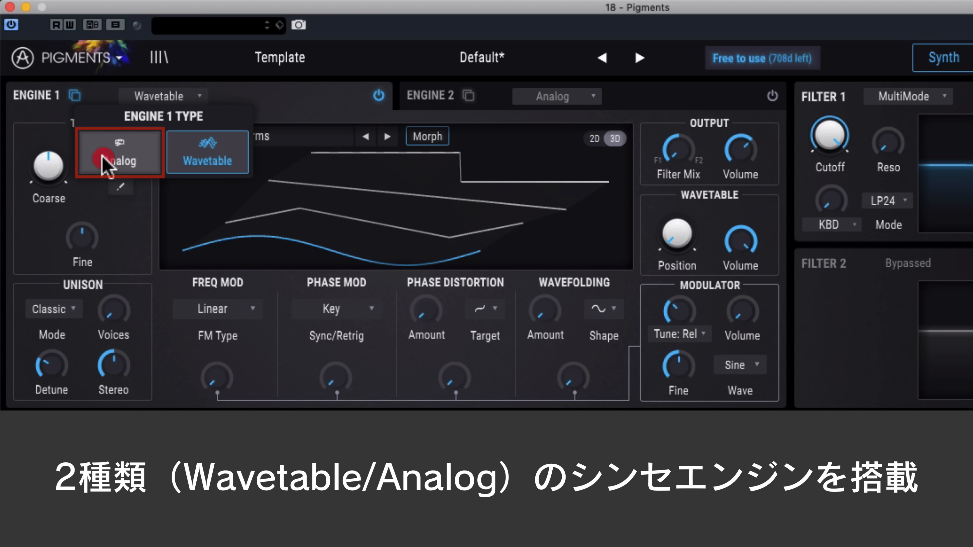
click(136, 97)
click(214, 158)
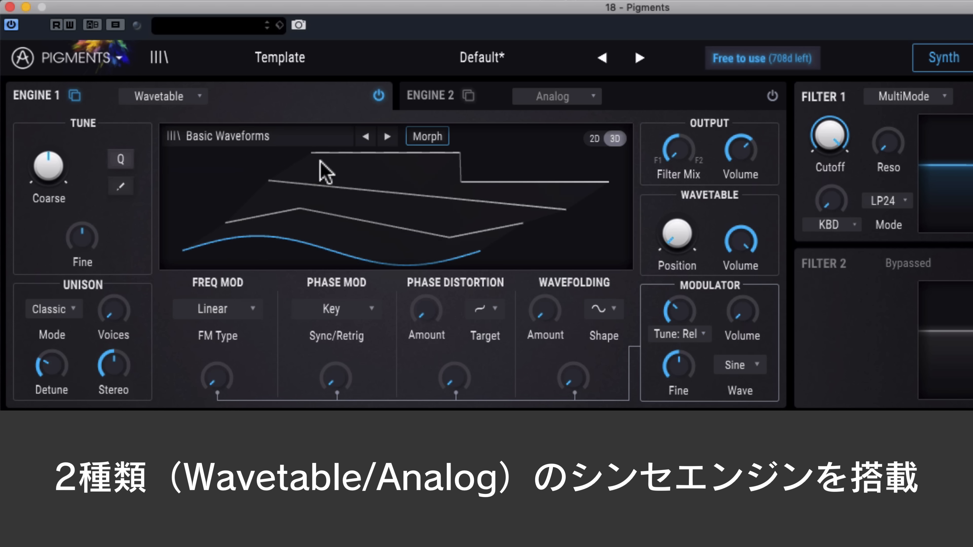
Step: Load the Additive Thin wavetable into Engine 1 and sweep its wavetable Position
click(273, 139)
click(365, 218)
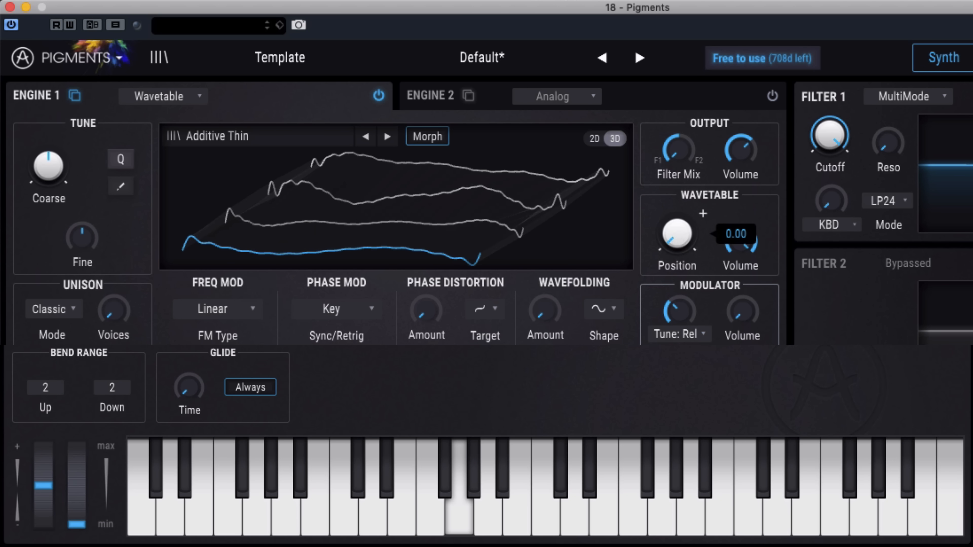
mouse_move(678, 235)
mouse_down()
mouse_move(674, 134)
mouse_move(647, 1)
mouse_move(613, 185)
mouse_move(608, 169)
mouse_move(637, 44)
mouse_move(620, 200)
mouse_move(678, 249)
mouse_up()
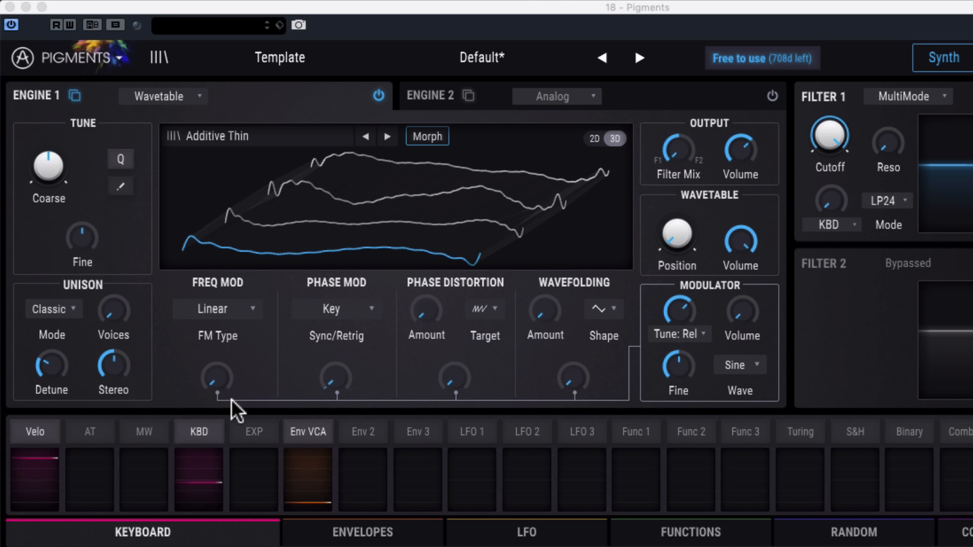
Step: Try modulator amounts on Freq Mod, Phase Mod, Phase Distortion and Wavefolding in turn, returning each to zero
click(212, 373)
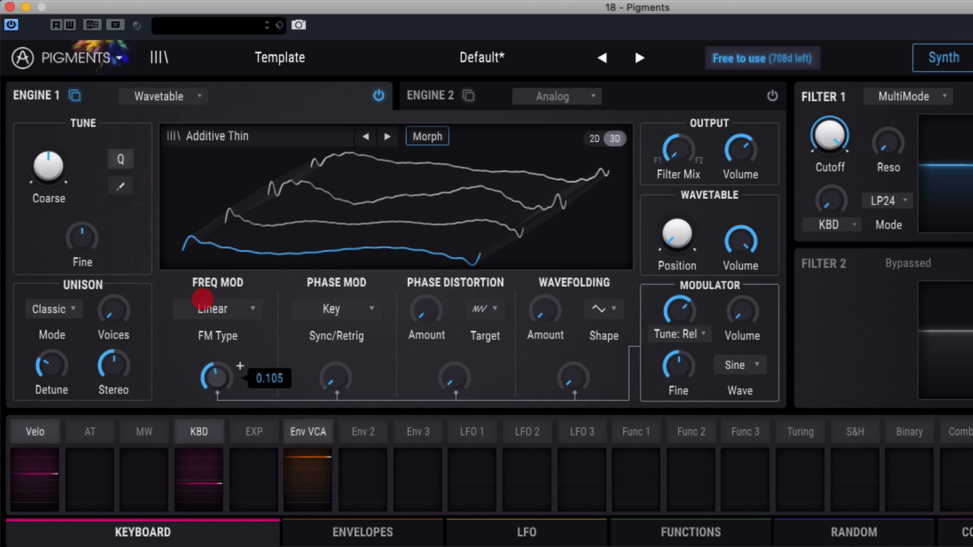
drag(202, 298, 250, 424)
drag(333, 377, 325, 358)
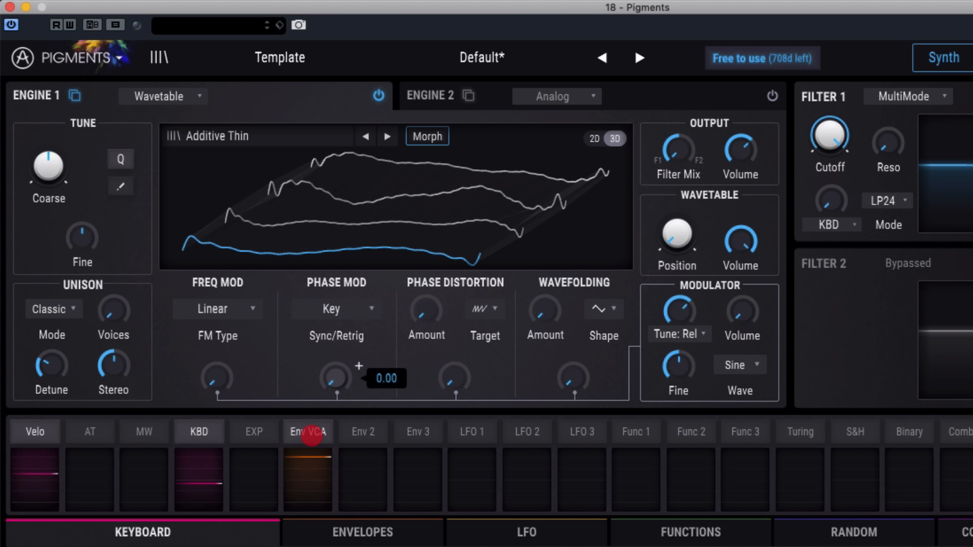
drag(456, 383, 438, 307)
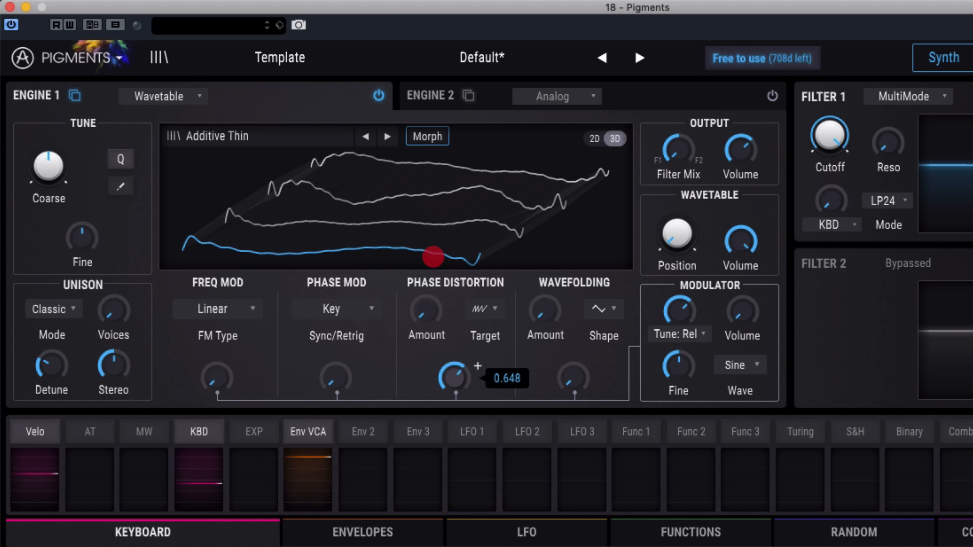
drag(433, 256, 482, 382)
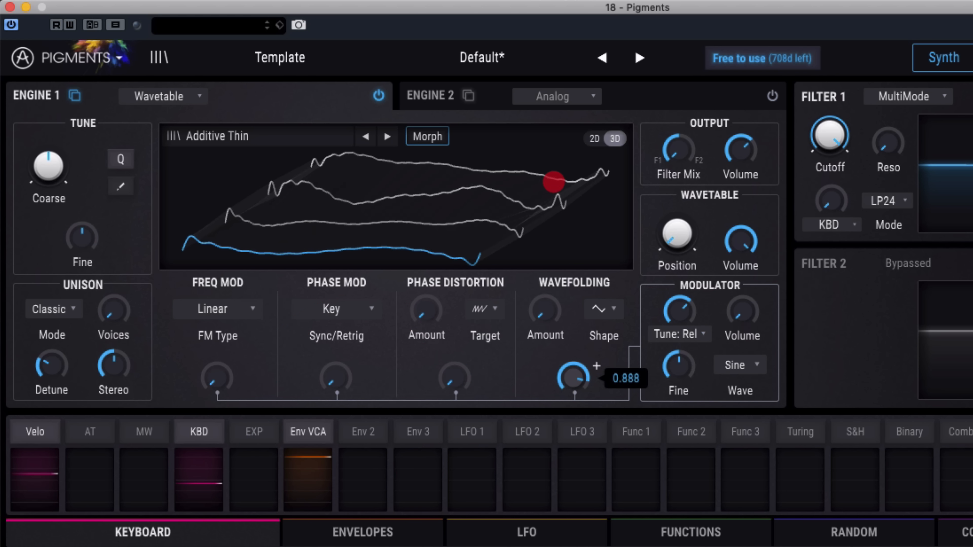
drag(524, 335, 574, 383)
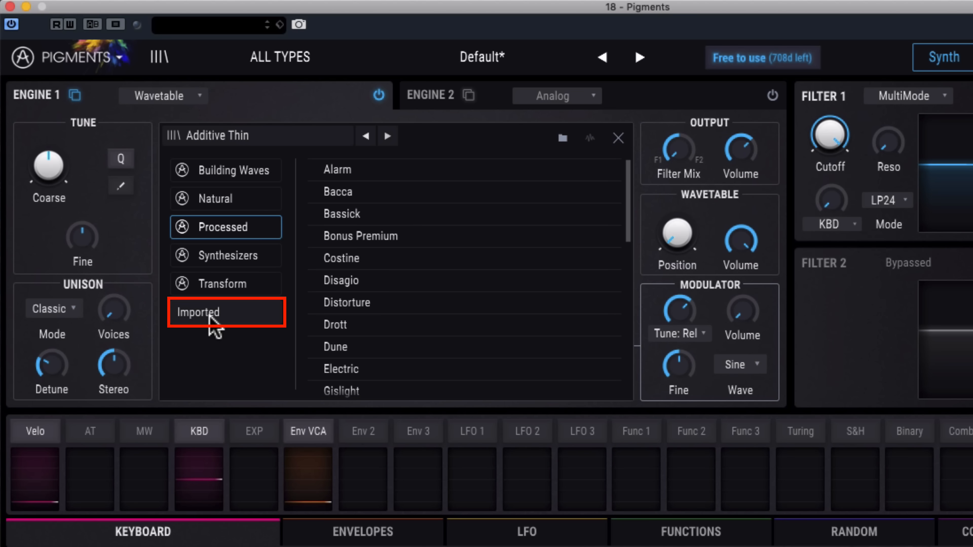
Step: Import ESW Basic Saw 07.wav as an Engine 1 wavetable, close the wavetable browser and sweep the Position
click(210, 318)
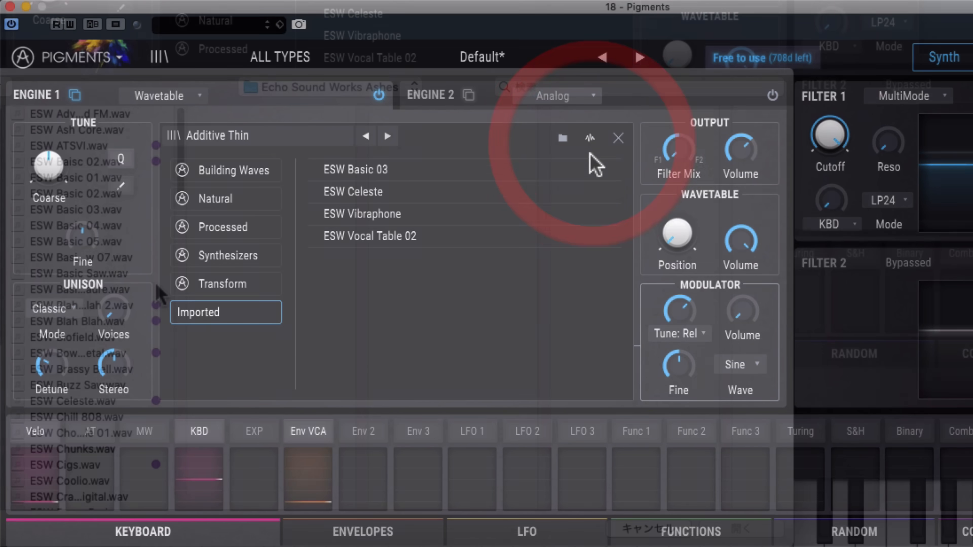
click(590, 141)
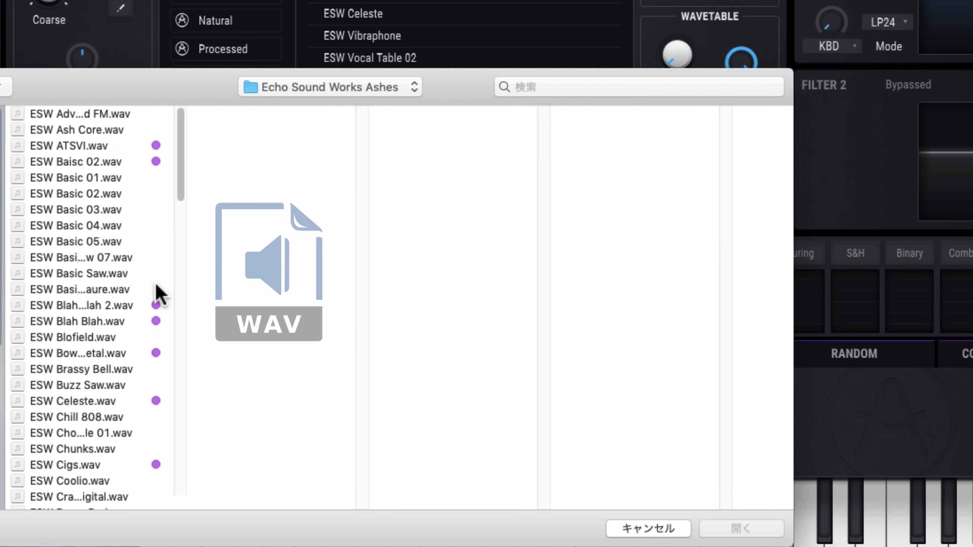
click(90, 256)
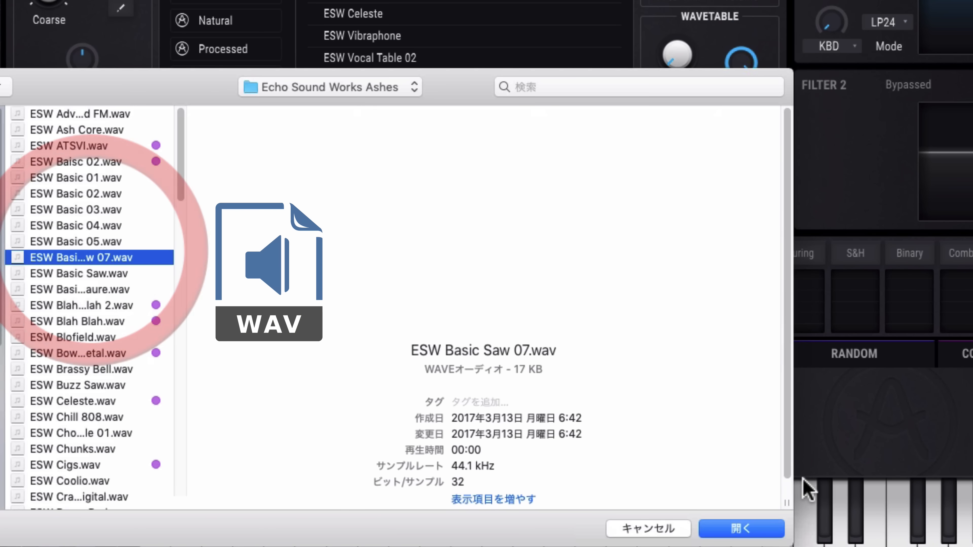
click(763, 531)
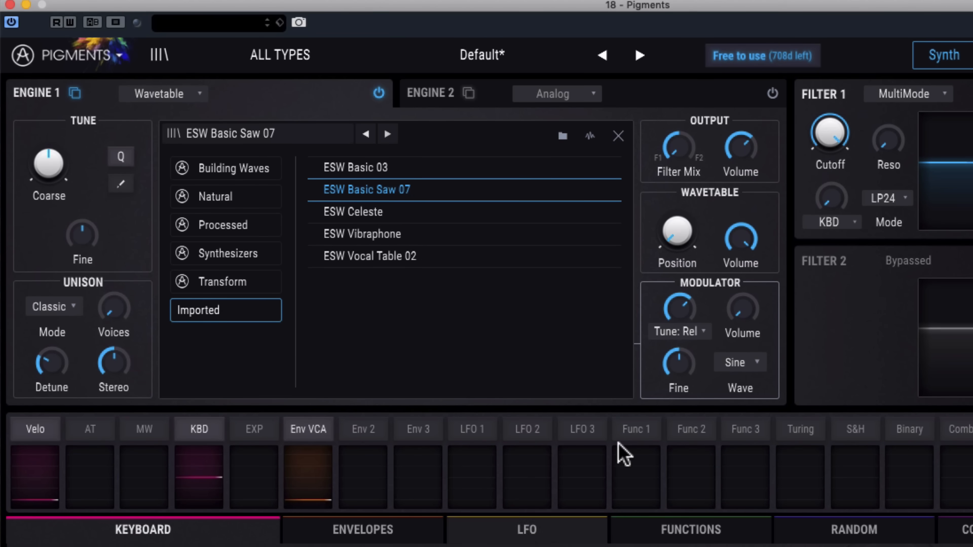
click(618, 138)
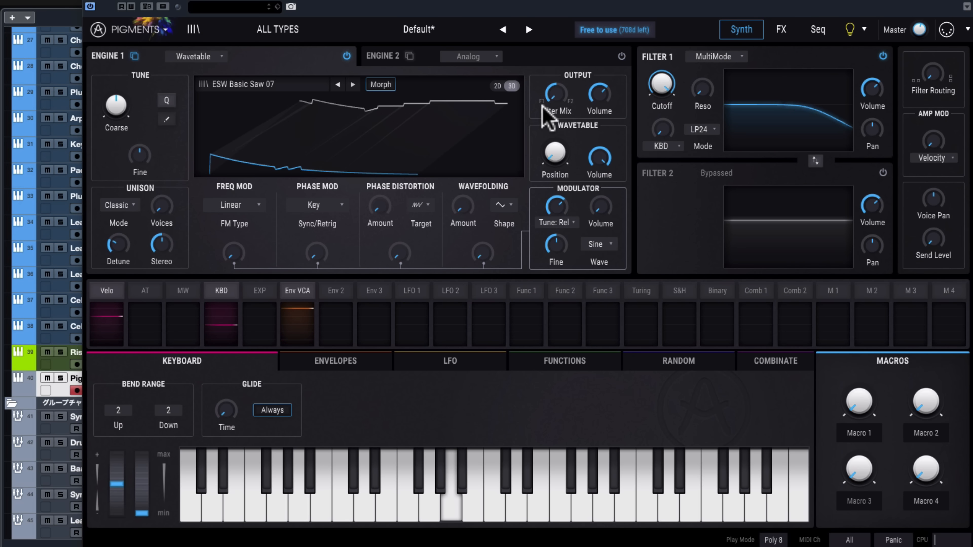
drag(558, 154, 531, 177)
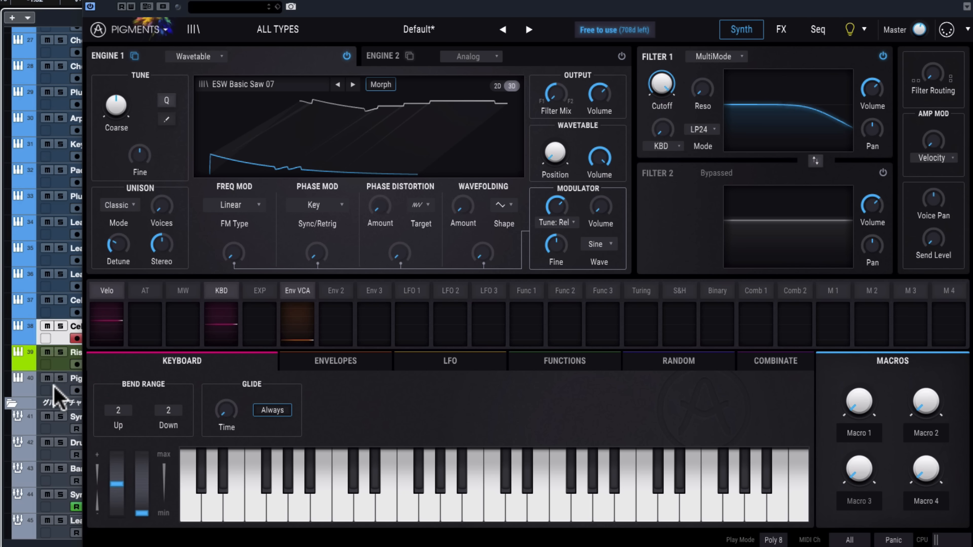
Step: On the Pigments track, import FL_RGT_KIT01_93_C_Vocal 04.wav as the Engine 1 wavetable and sweep its Position
click(53, 385)
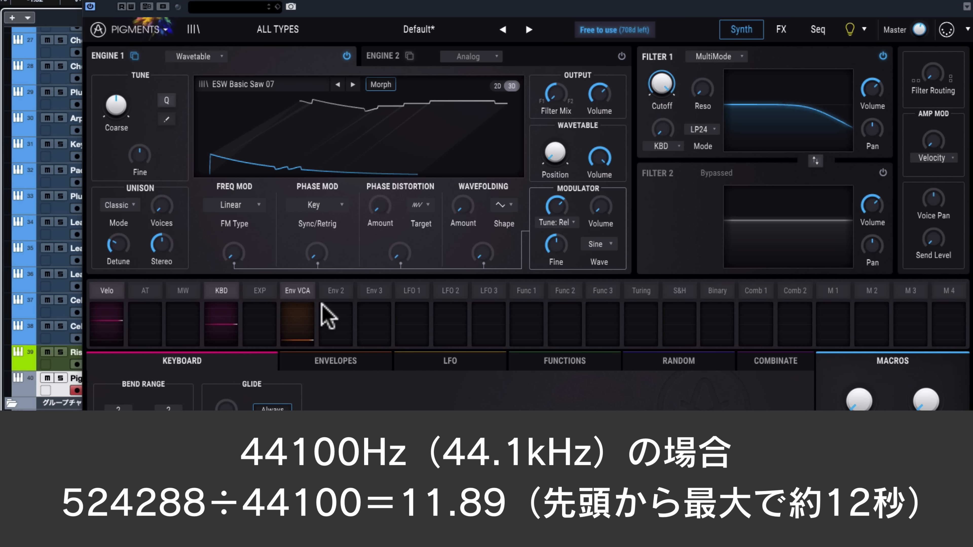
click(243, 85)
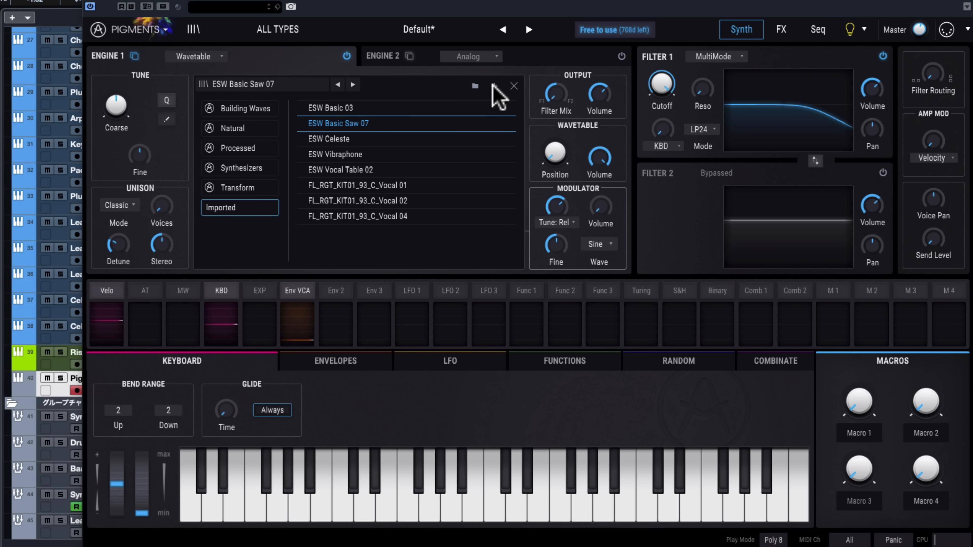
click(475, 85)
click(333, 405)
click(796, 436)
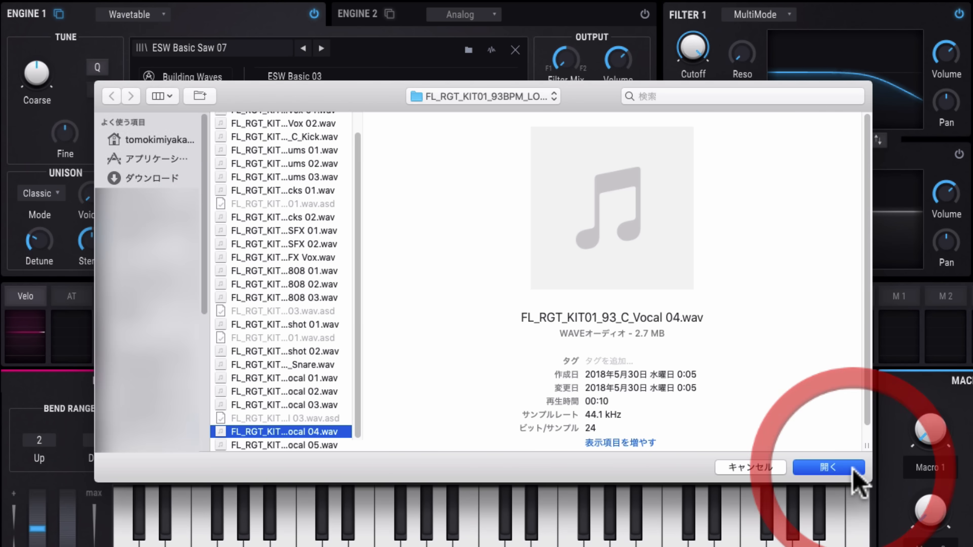
click(515, 51)
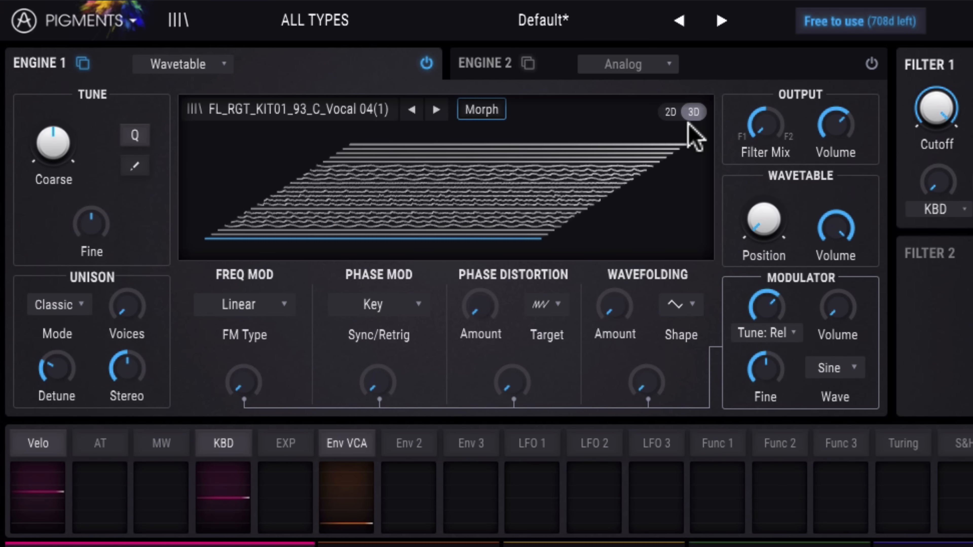
drag(763, 226, 738, 134)
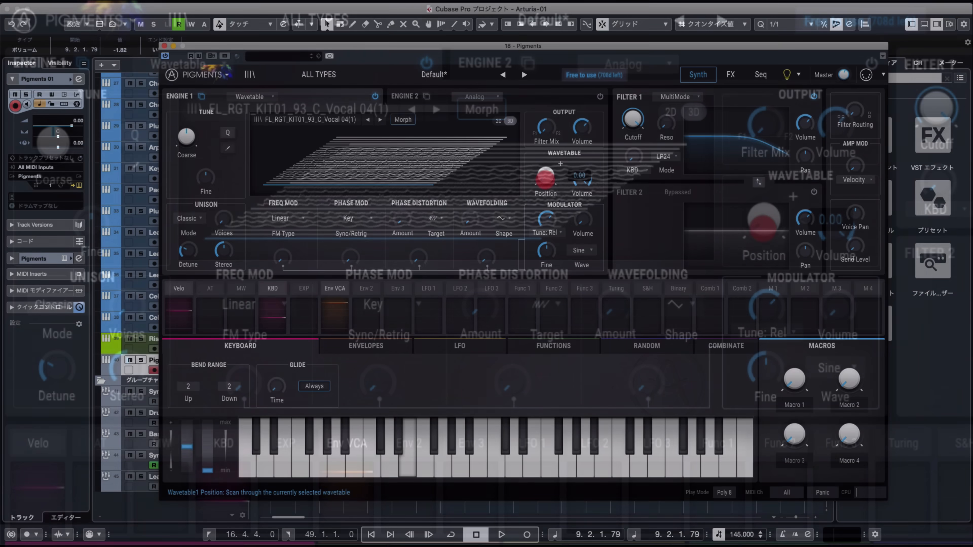
drag(532, 132, 533, 165)
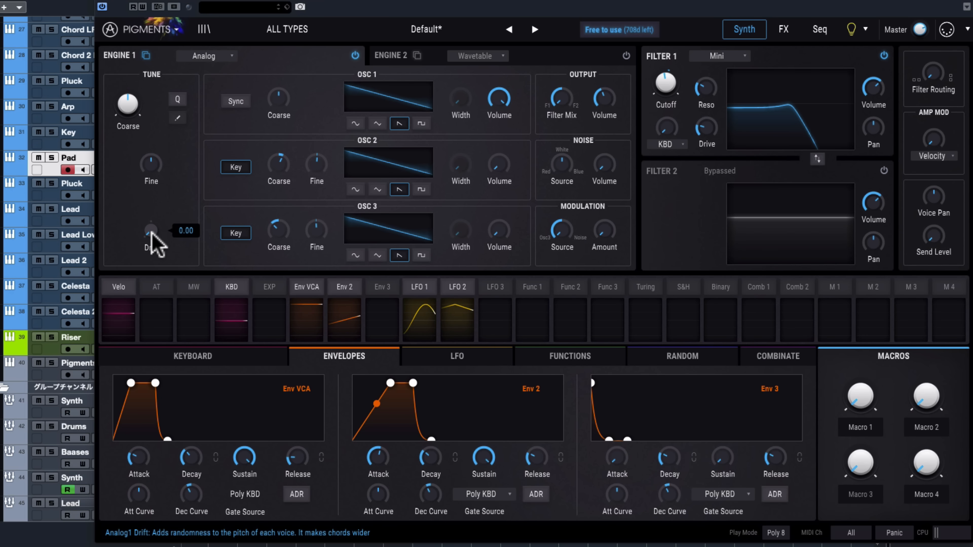
Step: Vary the Drift of the Pad track's Analog Engine 1, trying amounts of about 0.12 and 0.20
mouse_move(152, 230)
mouse_down()
mouse_move(150, 215)
mouse_move(154, 249)
mouse_up()
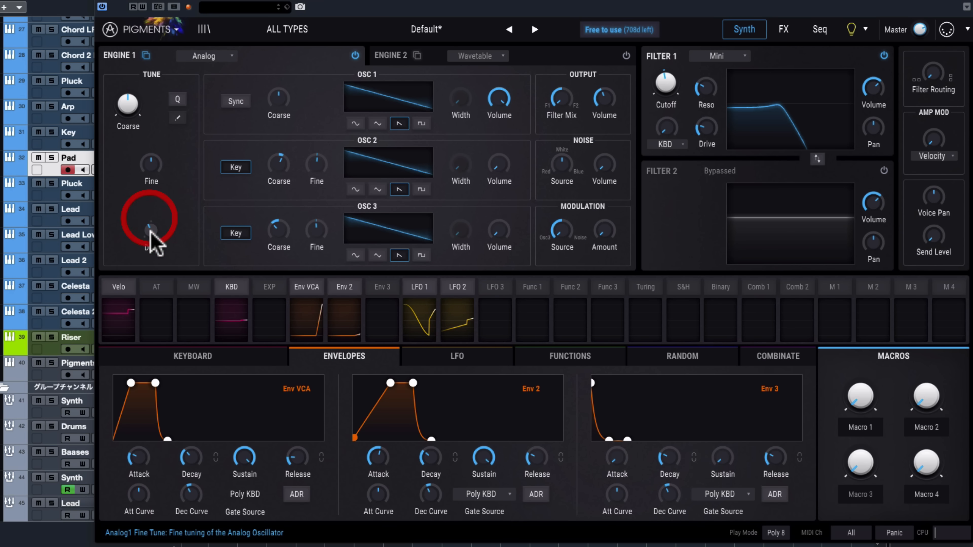
mouse_move(151, 231)
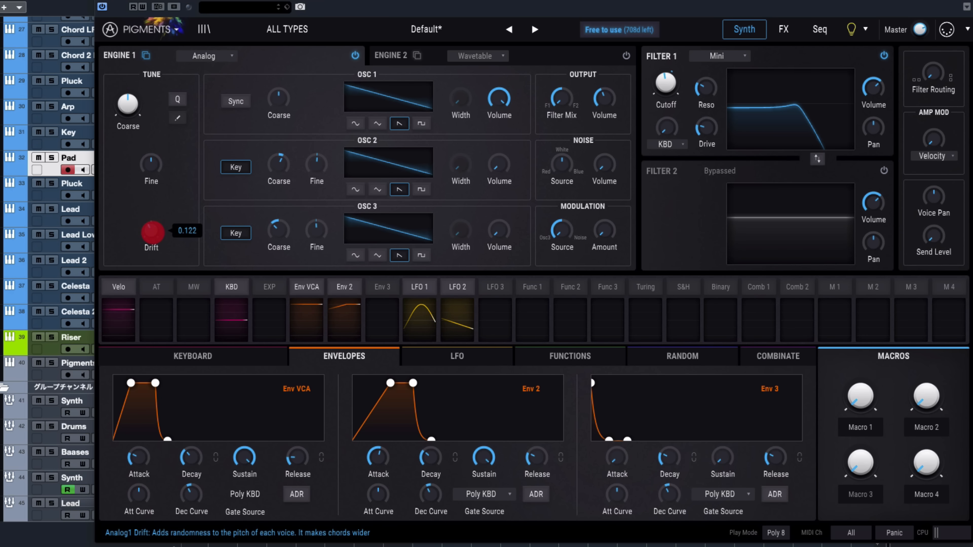
drag(154, 210, 153, 232)
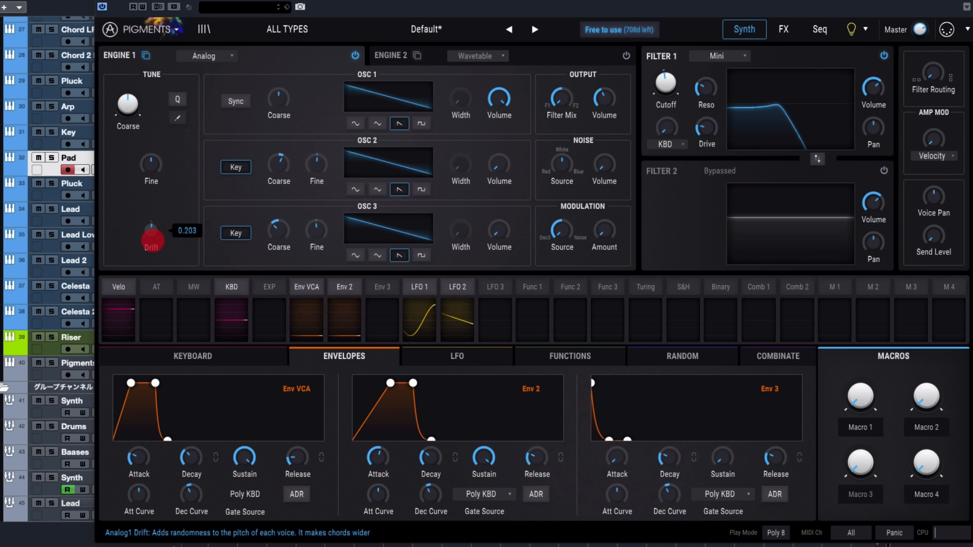
drag(153, 247, 151, 232)
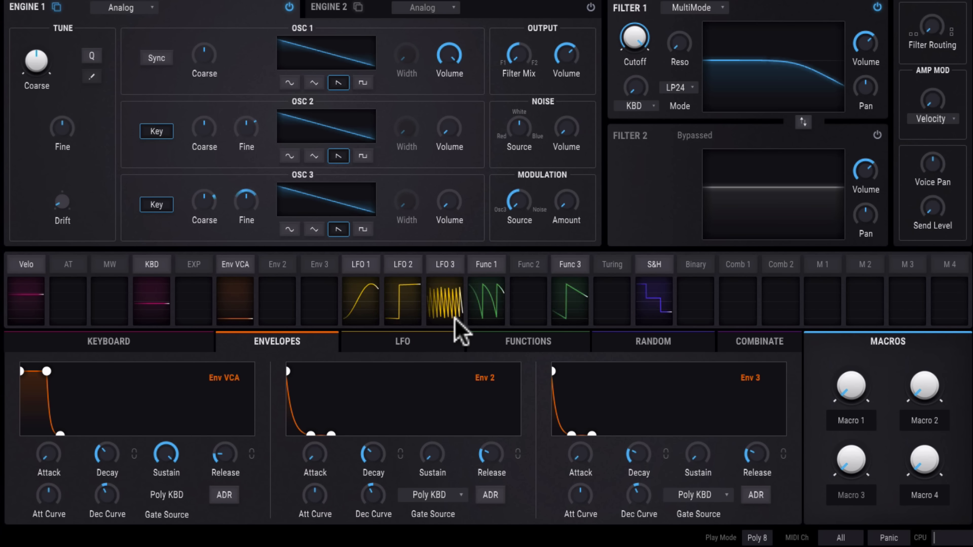
Step: Look through the Keyboard, Envelopes, LFO, Functions and Random modulation source settings
click(155, 343)
click(226, 343)
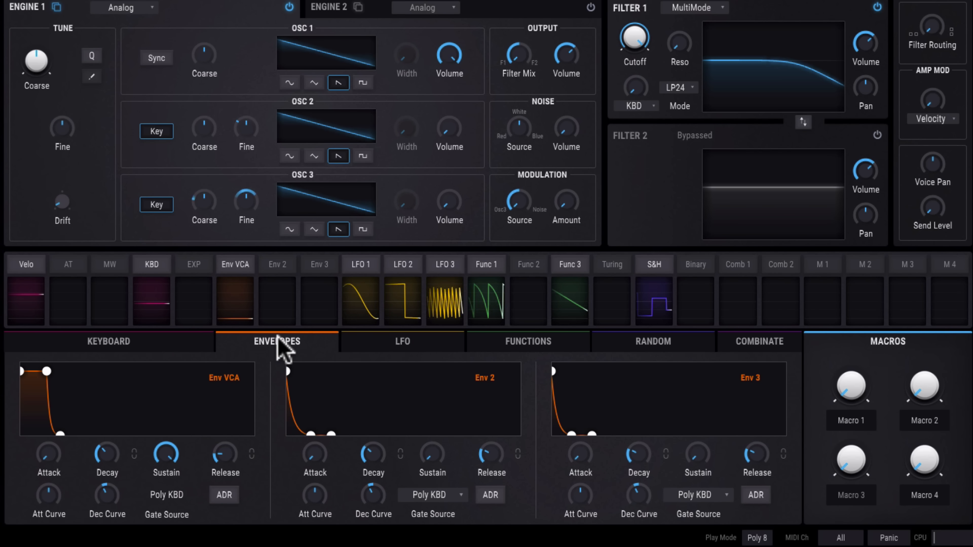
click(398, 343)
click(507, 339)
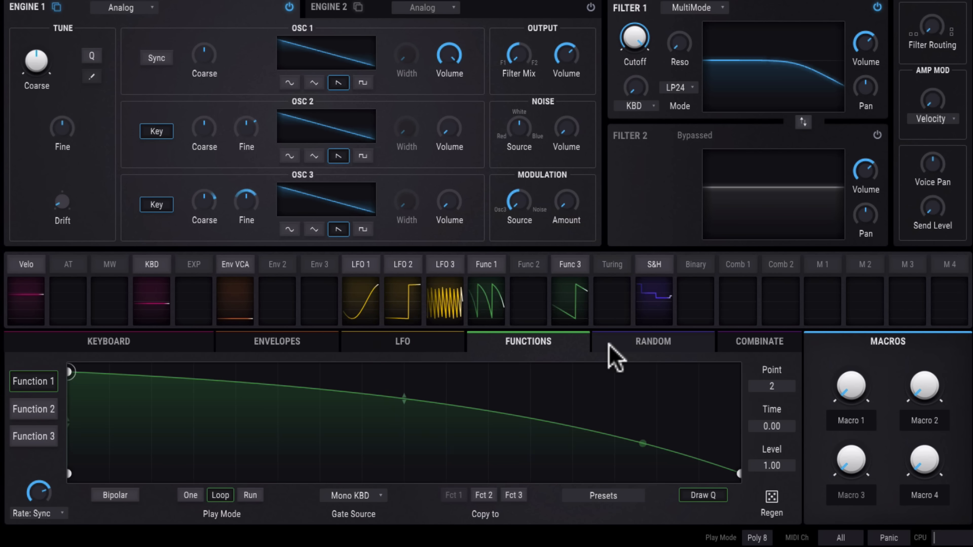
click(624, 344)
click(559, 351)
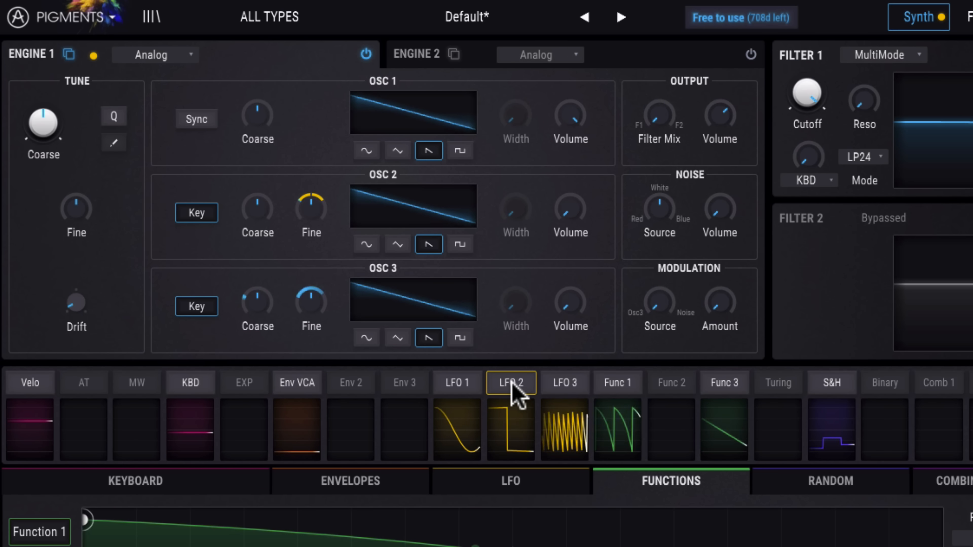
Step: Route LFO 2 to the Osc 2 Volume at 0.63 and to the Noise Source at 0.12
click(512, 383)
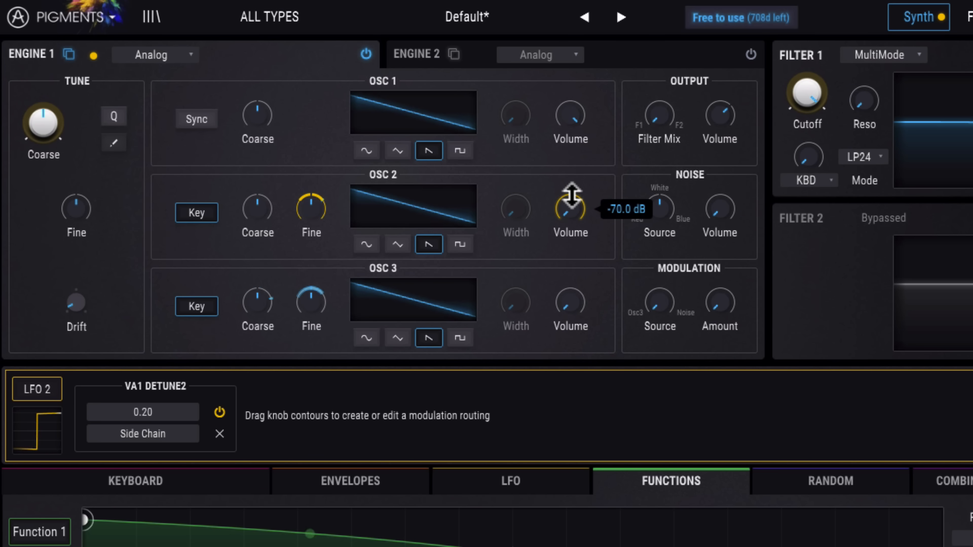
drag(572, 192, 575, 170)
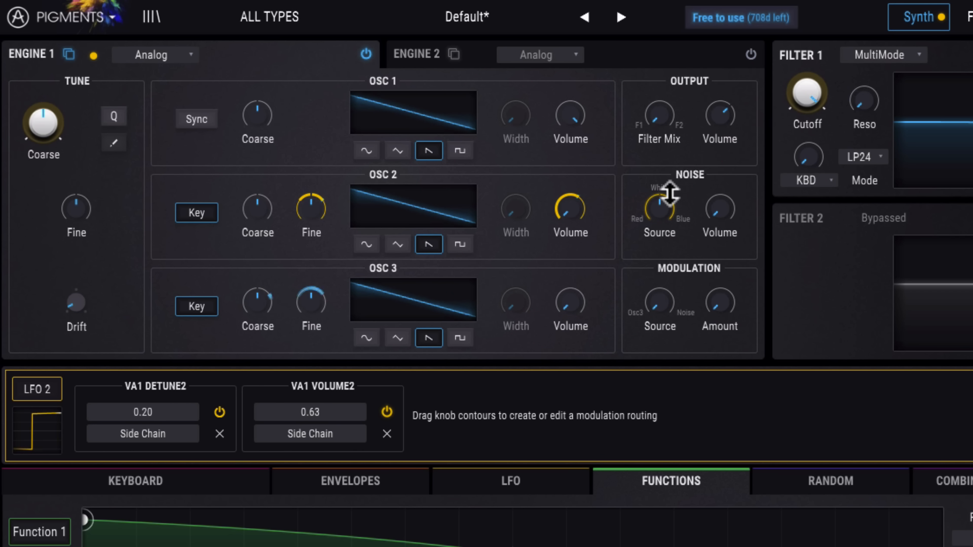
drag(669, 193, 665, 138)
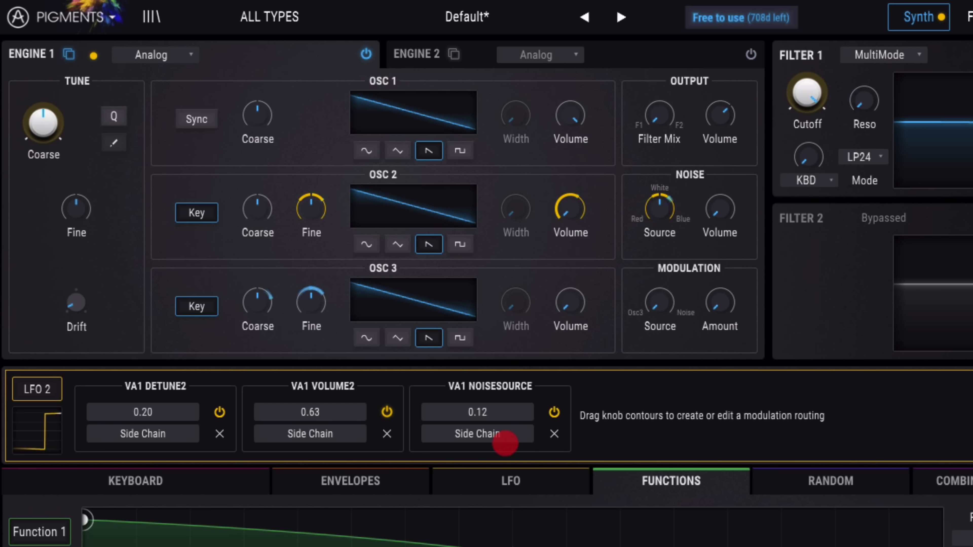
drag(342, 413, 344, 419)
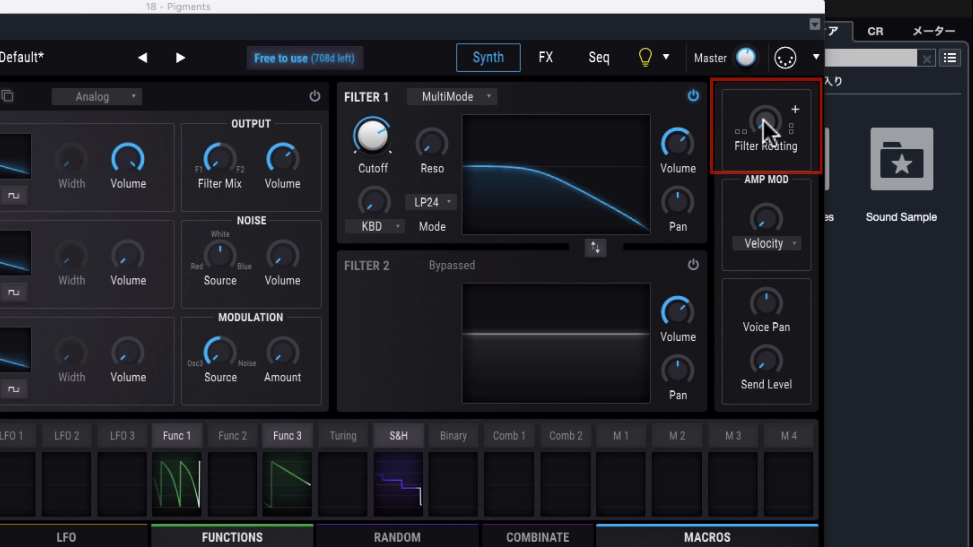
Step: Check the Filter Routing control and the filter modes available for Filter 1's MultiMode type
drag(763, 120, 666, 249)
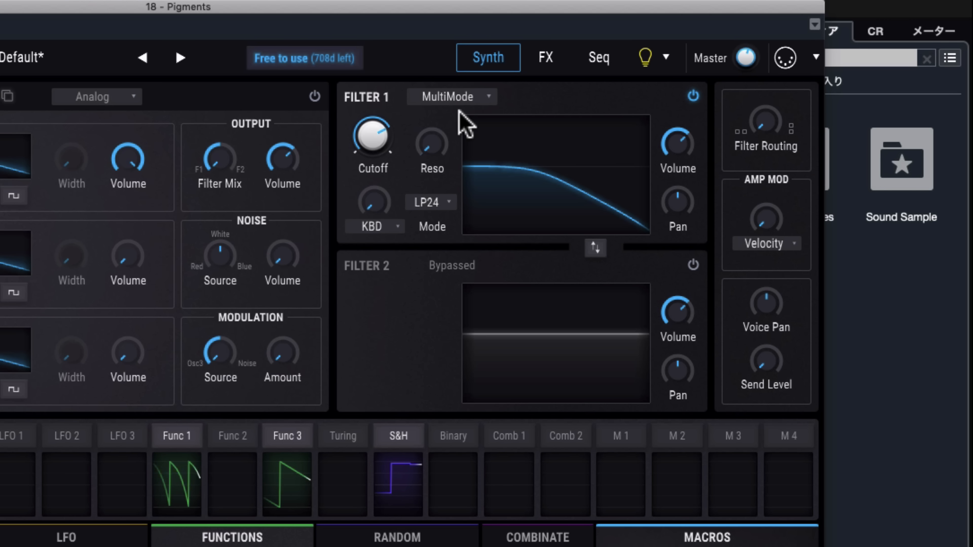
click(446, 202)
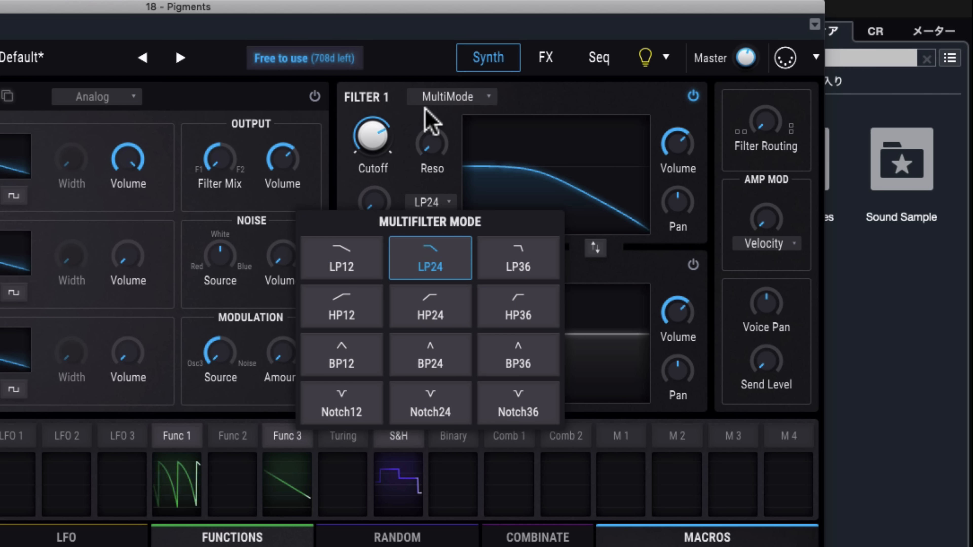
click(429, 98)
Step: Try the Mini type on Filter 1 and sweep its Cutoff
click(429, 98)
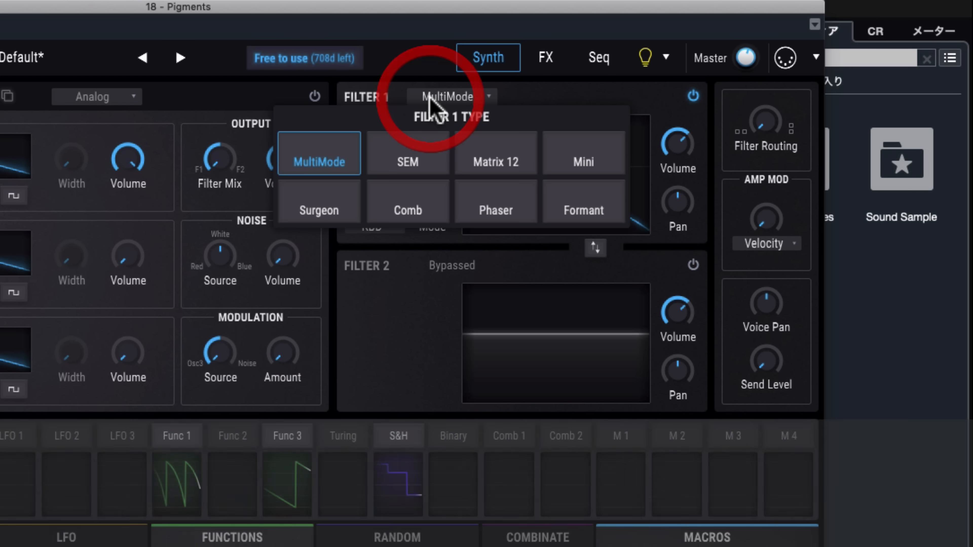
click(586, 162)
click(369, 168)
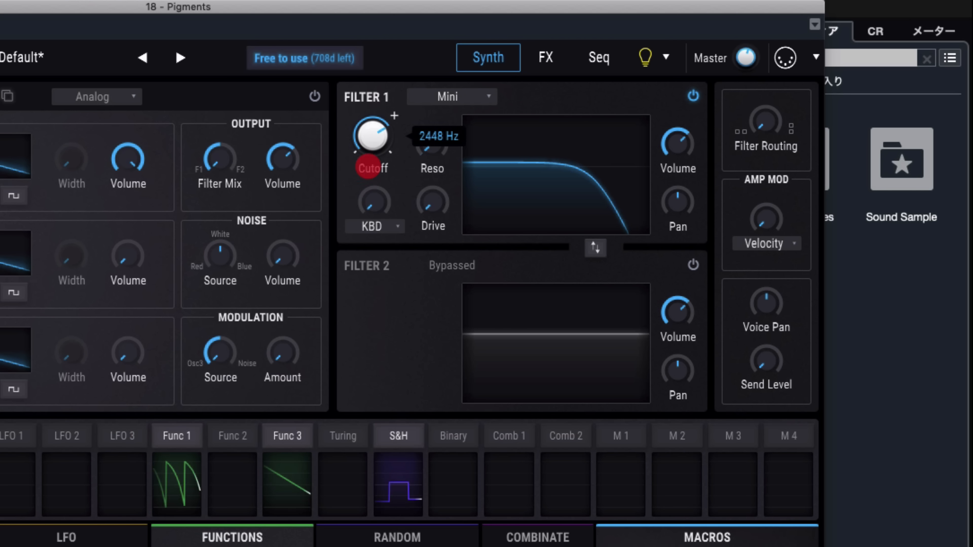
mouse_move(369, 168)
mouse_down()
mouse_move(373, 200)
mouse_move(363, 159)
mouse_move(351, 219)
mouse_move(331, 193)
mouse_move(370, 153)
mouse_up()
Step: Try the Comb type on Filter 1 and sweep its frequency
click(468, 98)
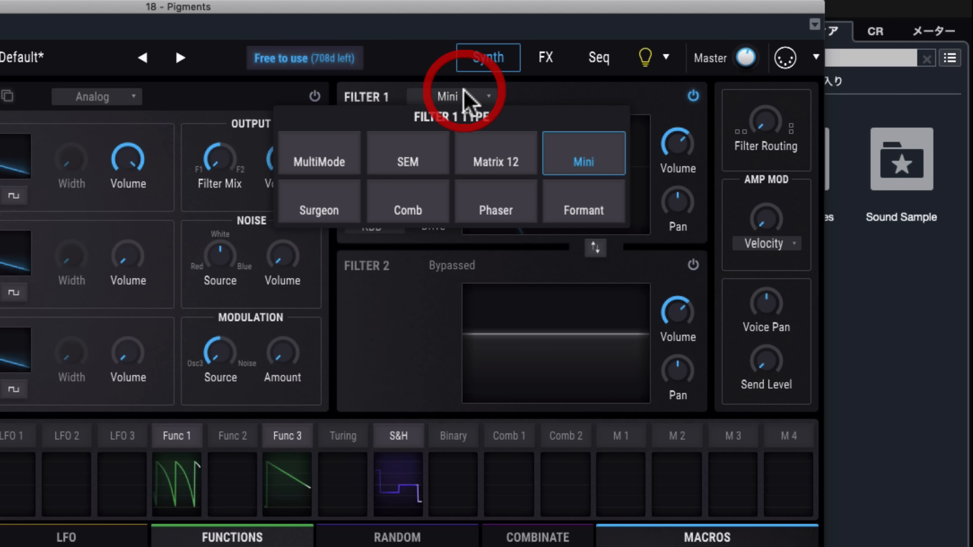
click(434, 203)
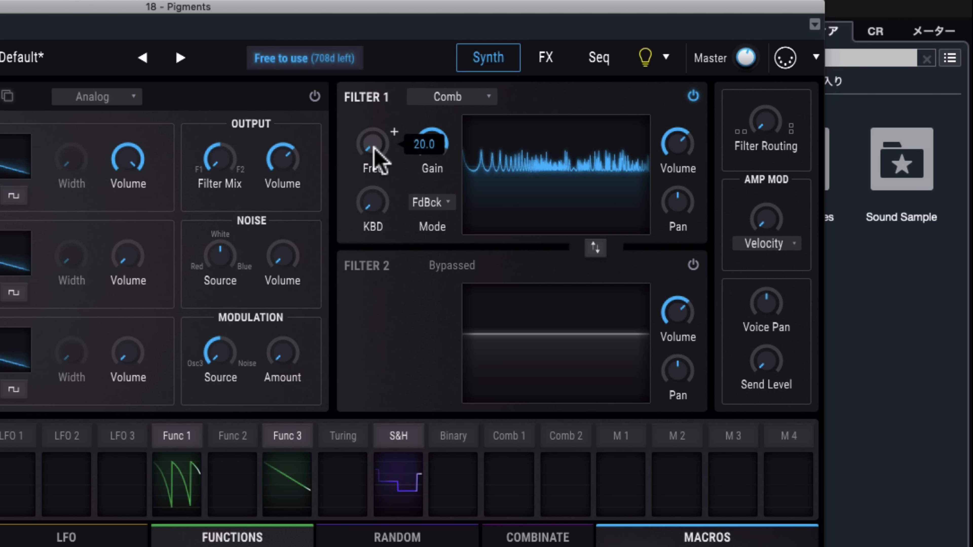
mouse_move(373, 156)
mouse_down()
mouse_move(402, 16)
mouse_move(369, 142)
mouse_move(376, 75)
mouse_move(408, 73)
mouse_move(406, 141)
mouse_up()
Step: Switch Filter 1 to the Formant type, vary its Freq Shift and modulate that control with Function 1
click(471, 98)
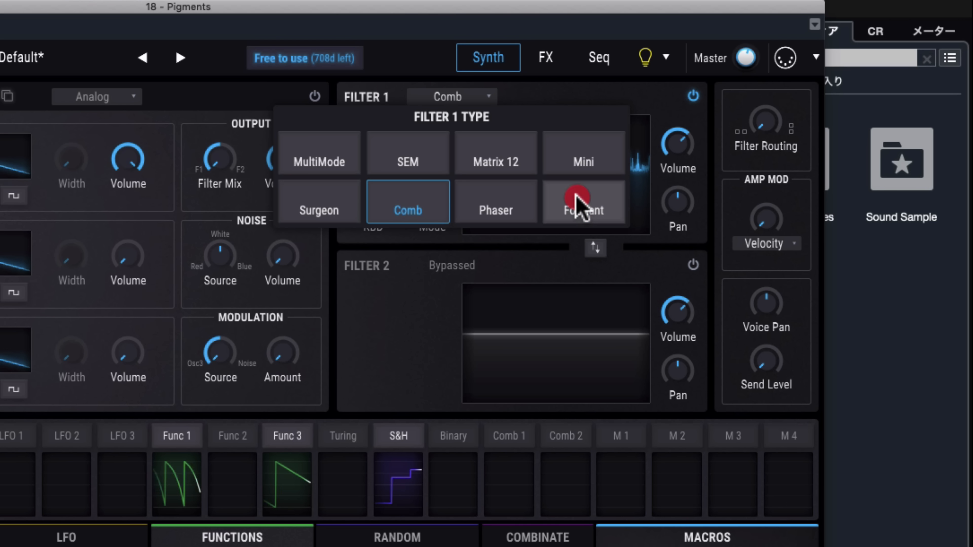
click(578, 203)
mouse_move(374, 157)
mouse_down()
mouse_move(374, 30)
mouse_move(343, 214)
mouse_move(330, 59)
mouse_move(373, 158)
mouse_up()
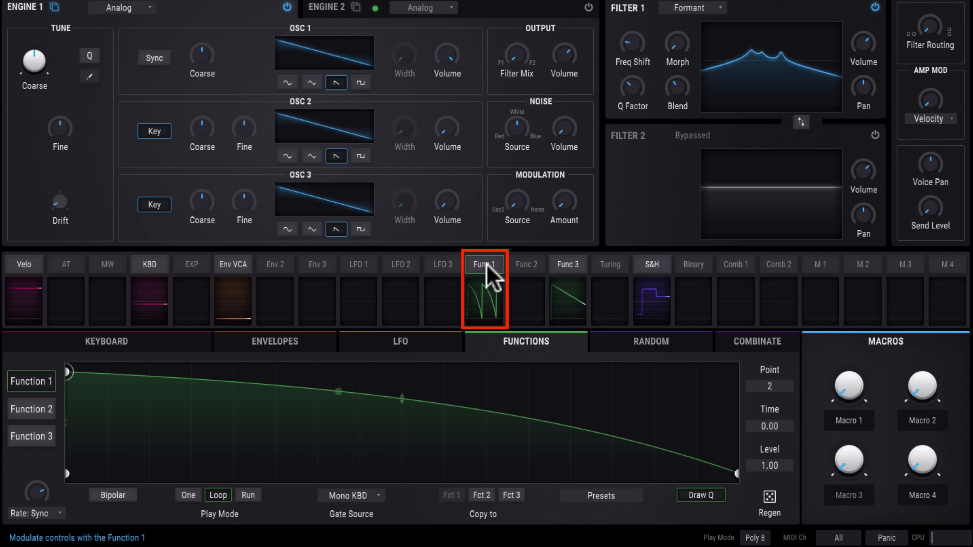
click(492, 274)
drag(632, 35, 633, 3)
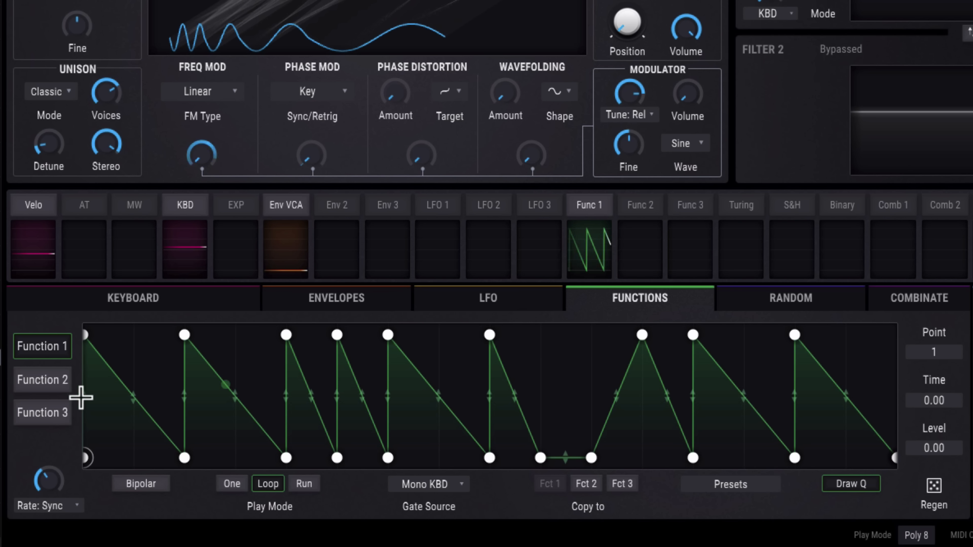
Step: Show Function 2 and try its One, Loop and Run play modes, ending on Loop
click(56, 386)
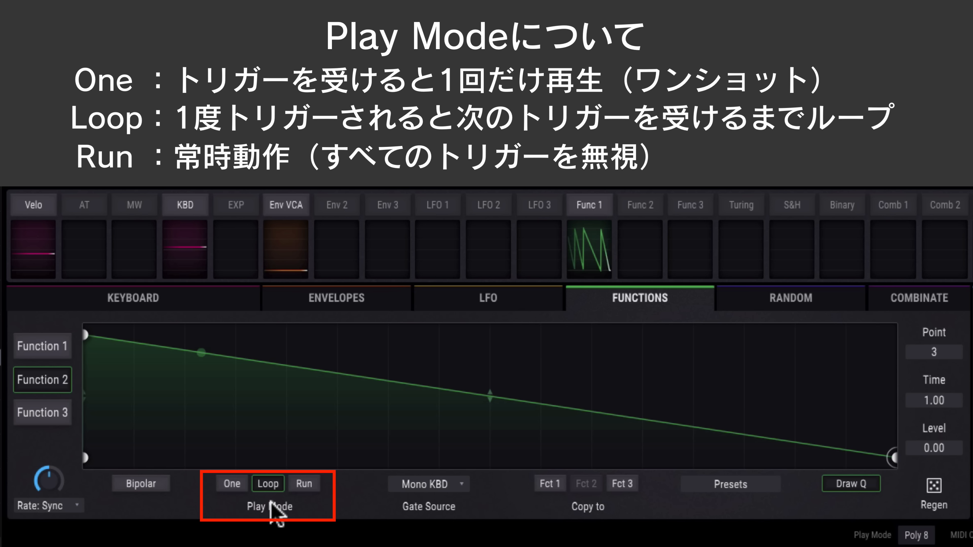
click(237, 476)
click(269, 478)
click(306, 478)
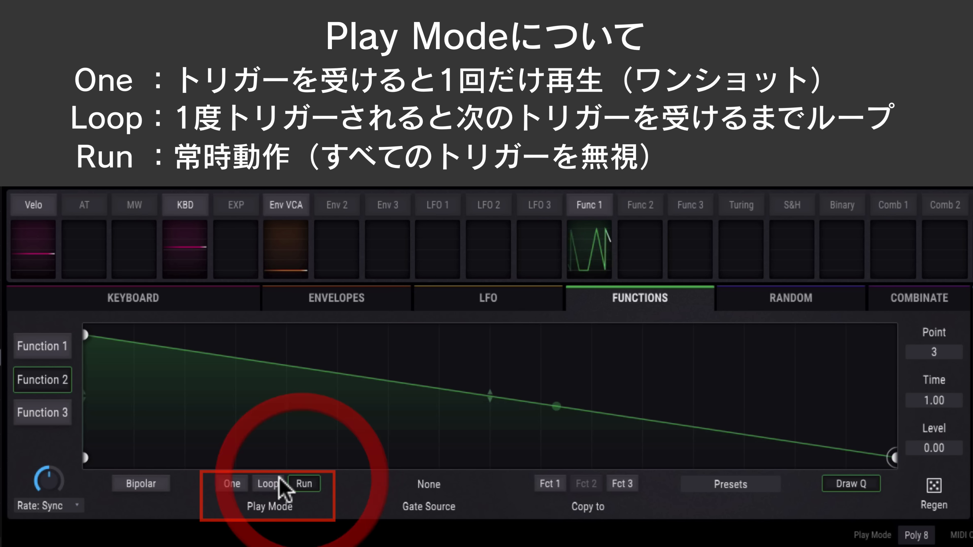
click(276, 479)
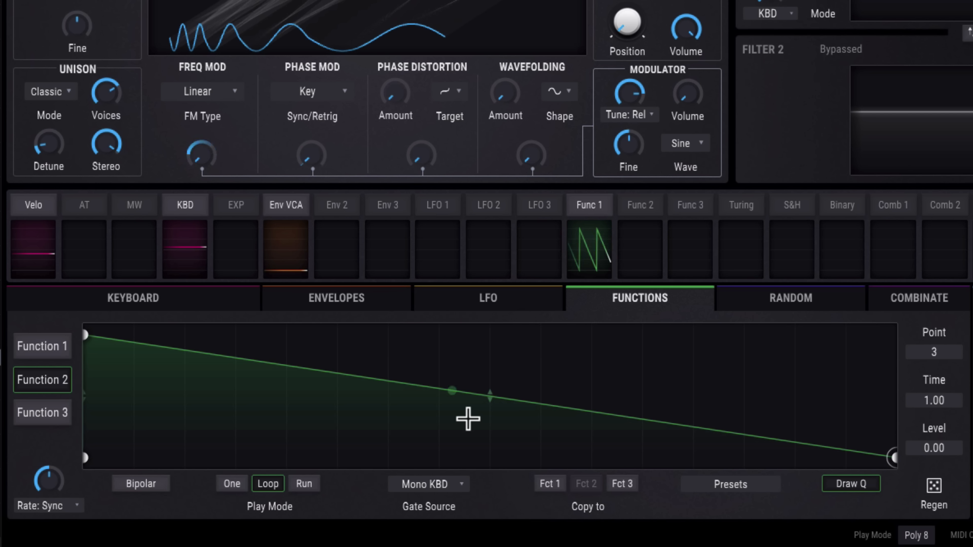
Step: Add three points to Function 2's curve, placing the last at time 0.749 and level 0.820
click(439, 396)
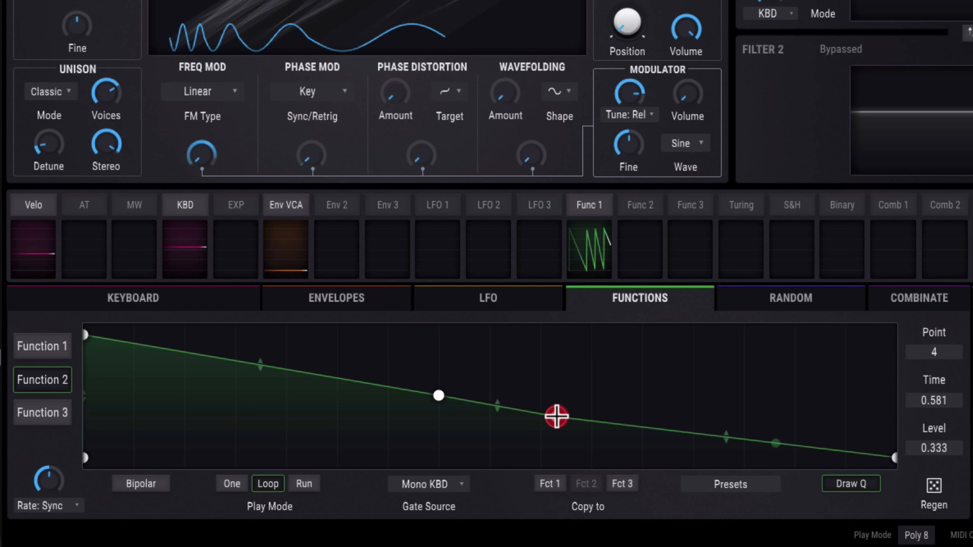
click(592, 405)
drag(663, 418, 692, 357)
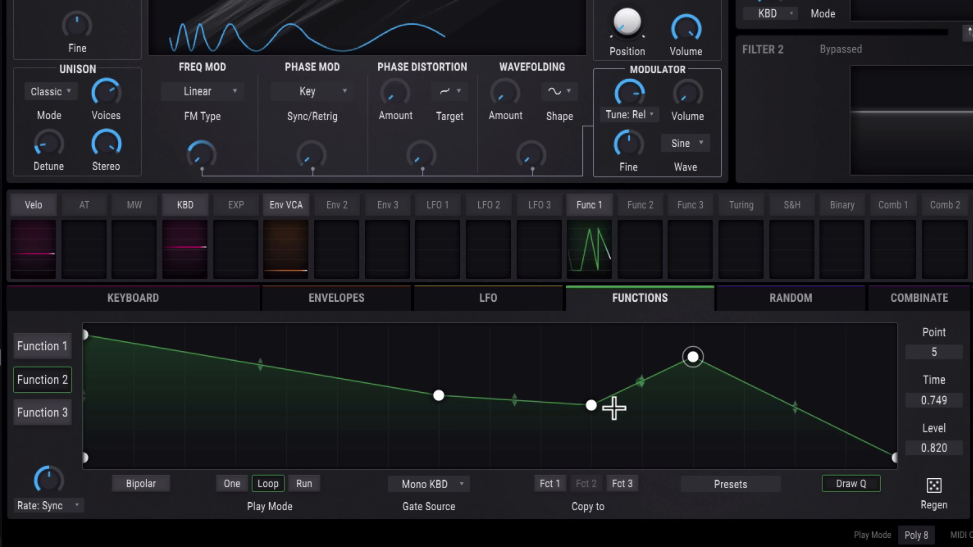
Step: Bend the two segments between the added points of Function 2's curve and move the first added point earlier and slightly higher
drag(640, 383, 634, 414)
drag(516, 396, 517, 271)
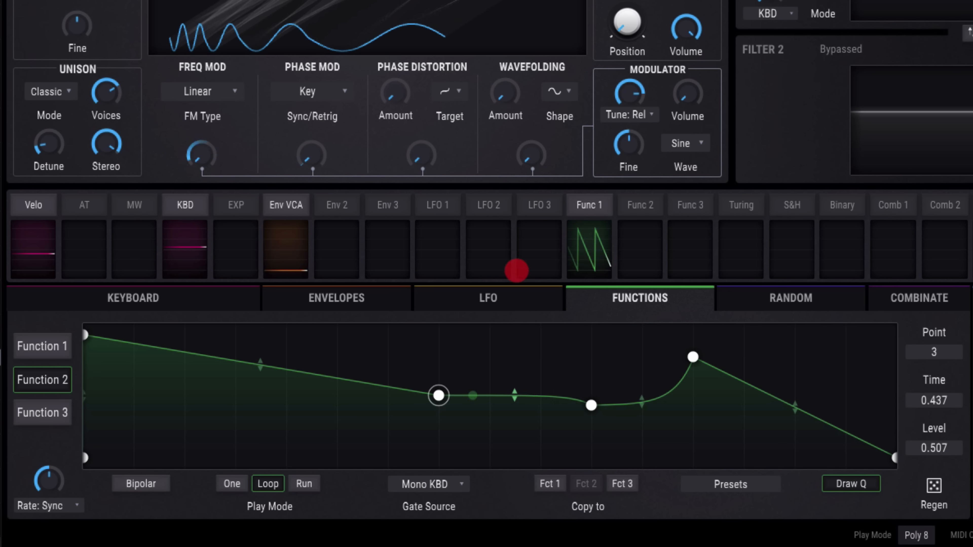
drag(438, 396, 390, 387)
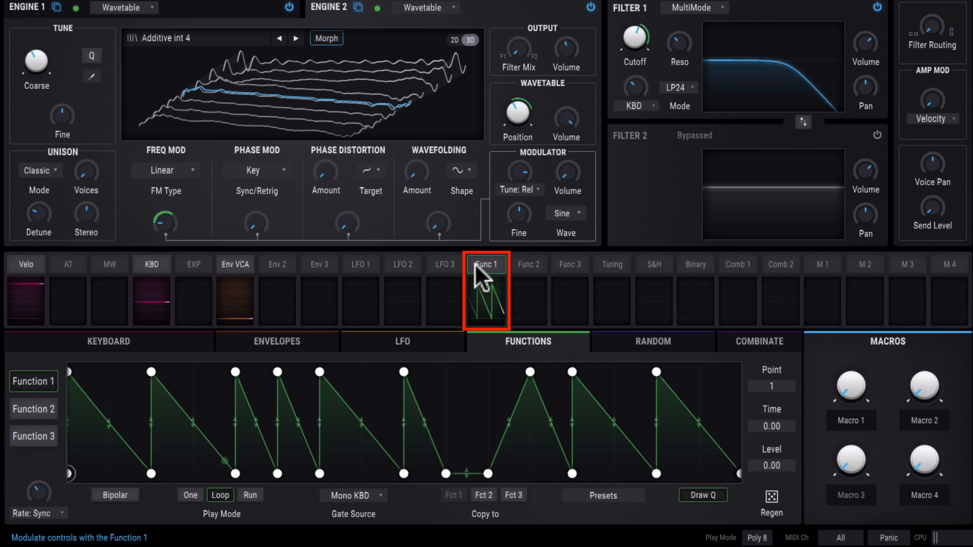
Step: Examine Function 1's modulation of the Freq Mod amount, wavetable Position and Filter 1 Cutoff
mouse_move(472, 264)
mouse_down()
mouse_move(498, 205)
mouse_move(522, 99)
mouse_up()
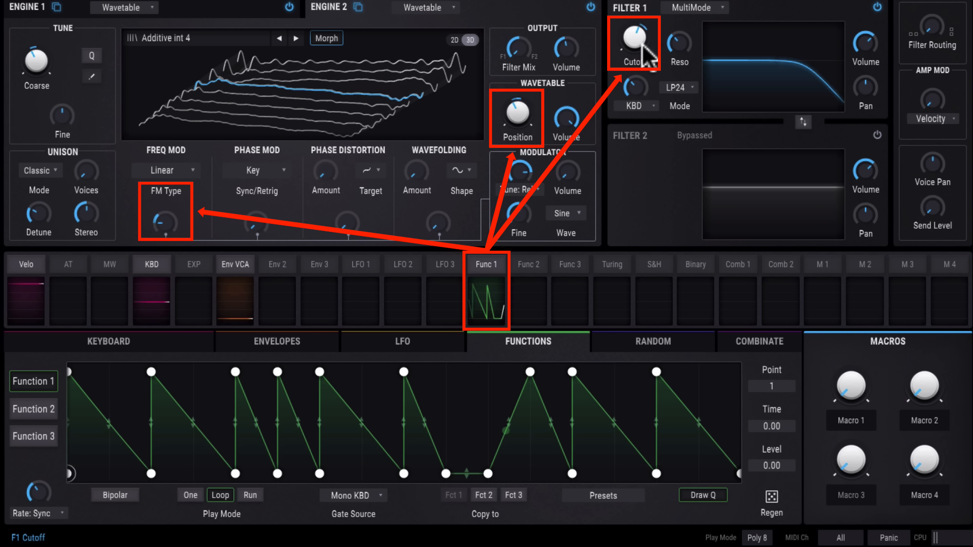
mouse_move(637, 36)
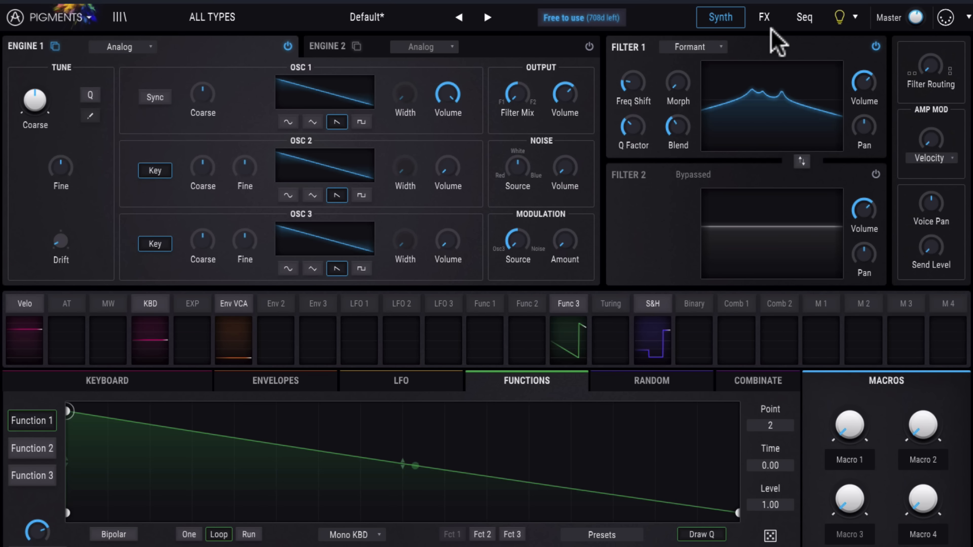
Step: Show the sequencer and raise the pitches of steps 3, 5, 8, 10, 12 and 13
click(796, 19)
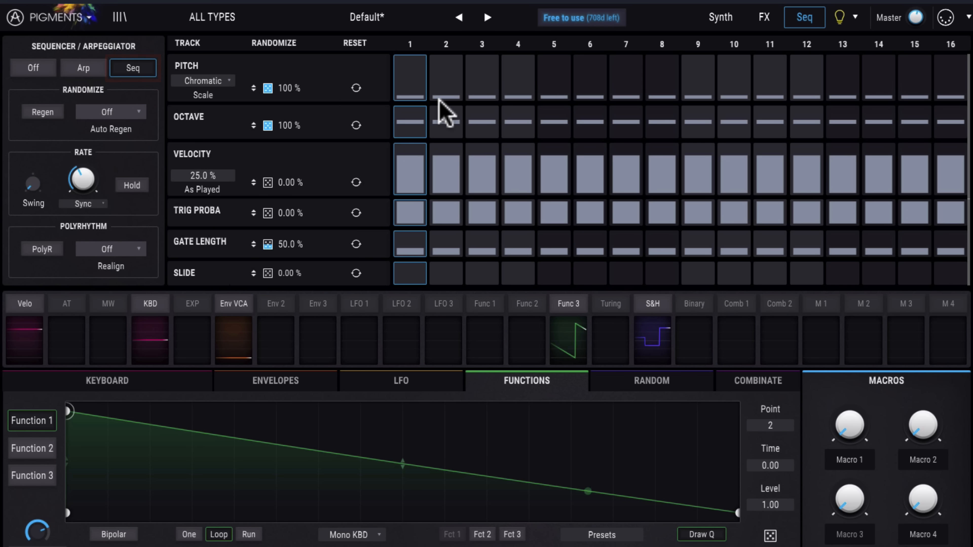
click(554, 76)
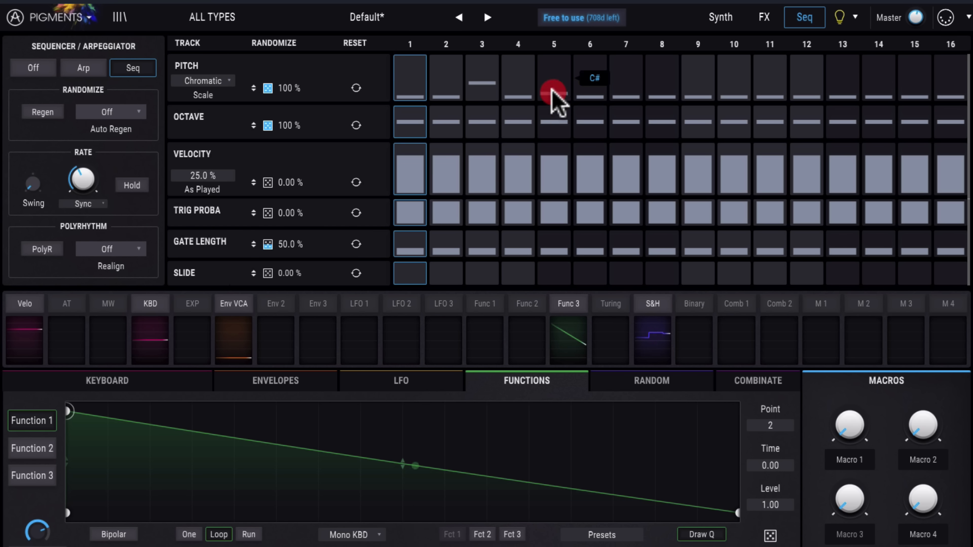
click(662, 79)
click(733, 88)
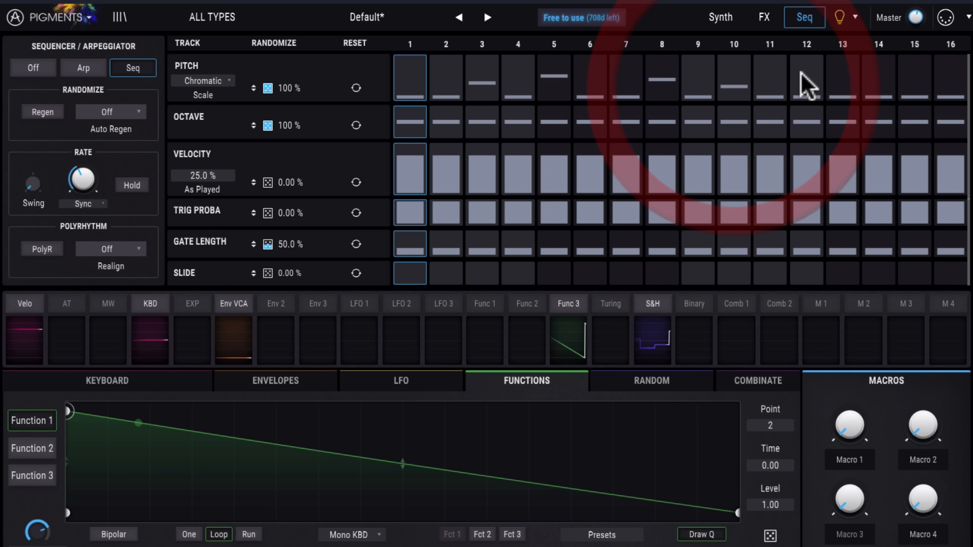
click(809, 72)
click(854, 90)
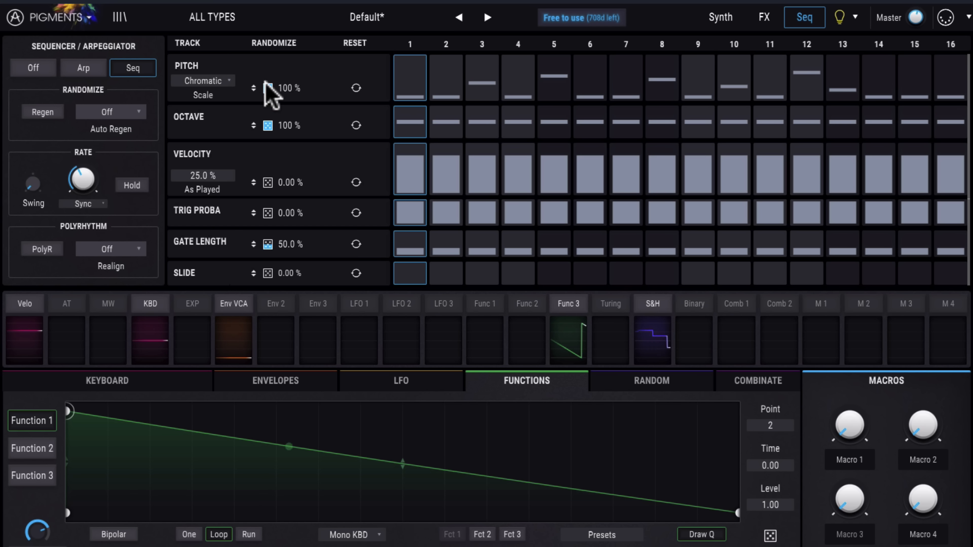
Step: Set the sequencer's pitch scale to Natural Minor and redraw the pitches of steps 5, 7, 13, 15 and 16
click(203, 81)
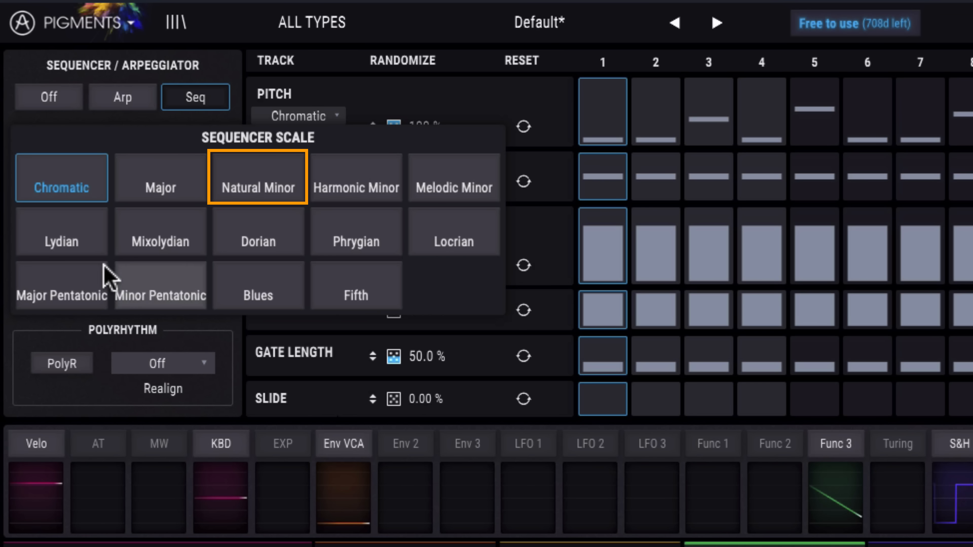
click(246, 193)
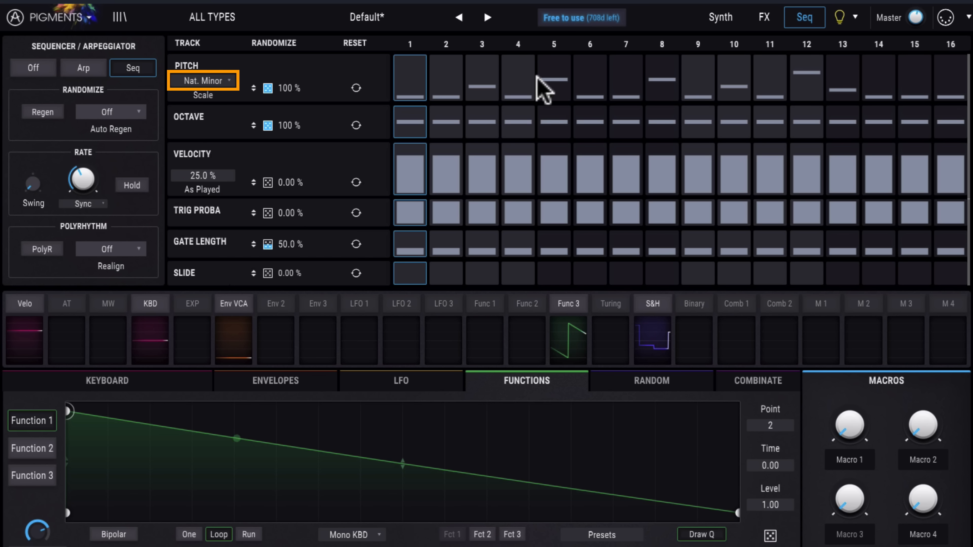
click(626, 72)
click(721, 80)
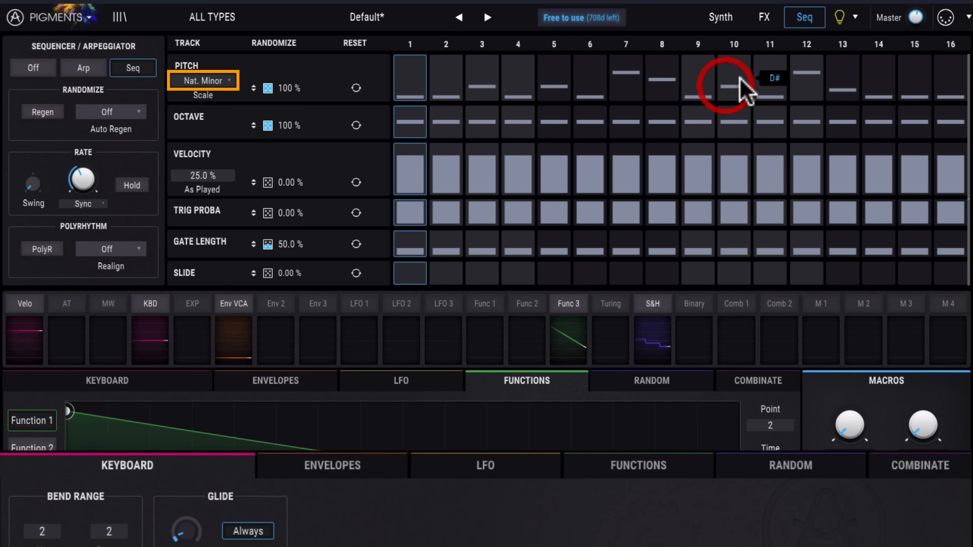
click(846, 76)
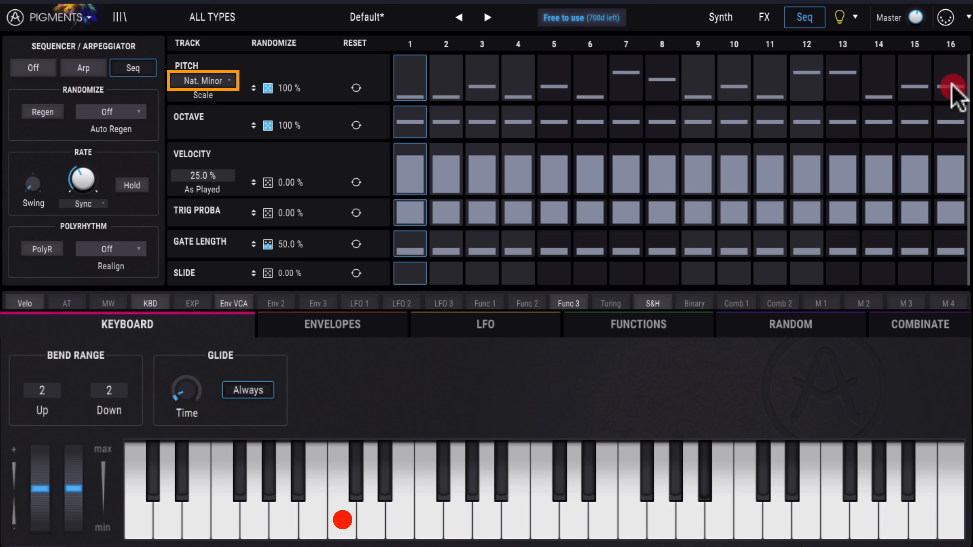
click(953, 86)
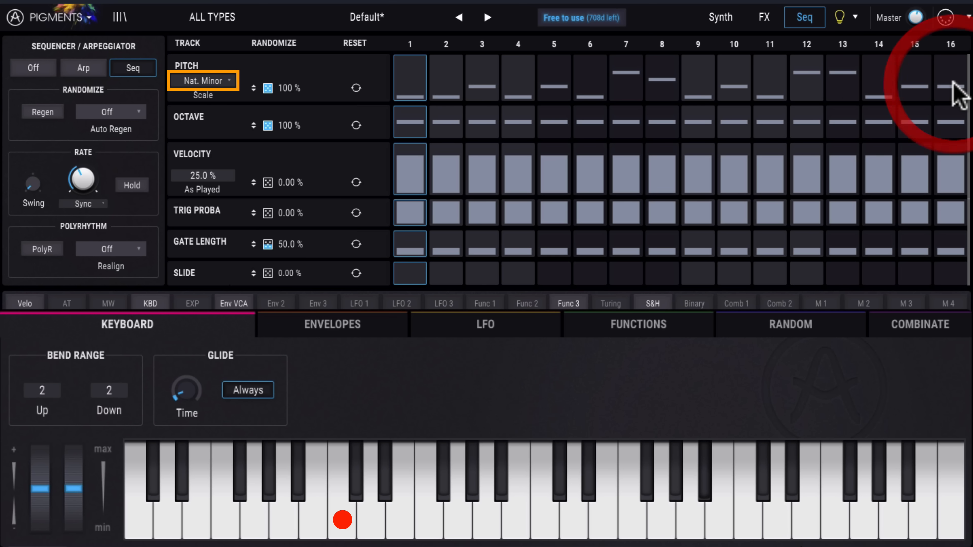
click(857, 90)
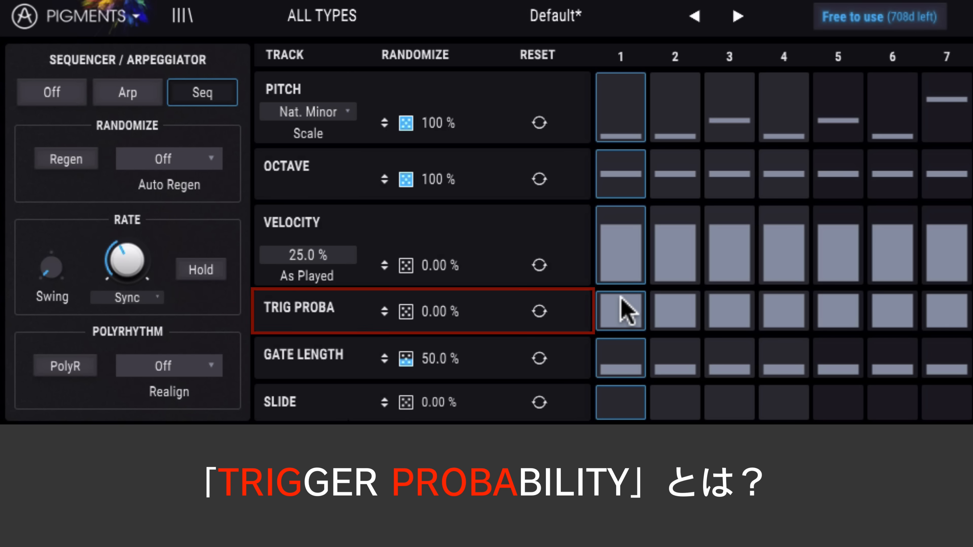
Step: Lower the trigger probability of sequencer step 1 to about 49% and play the sequence
mouse_move(625, 307)
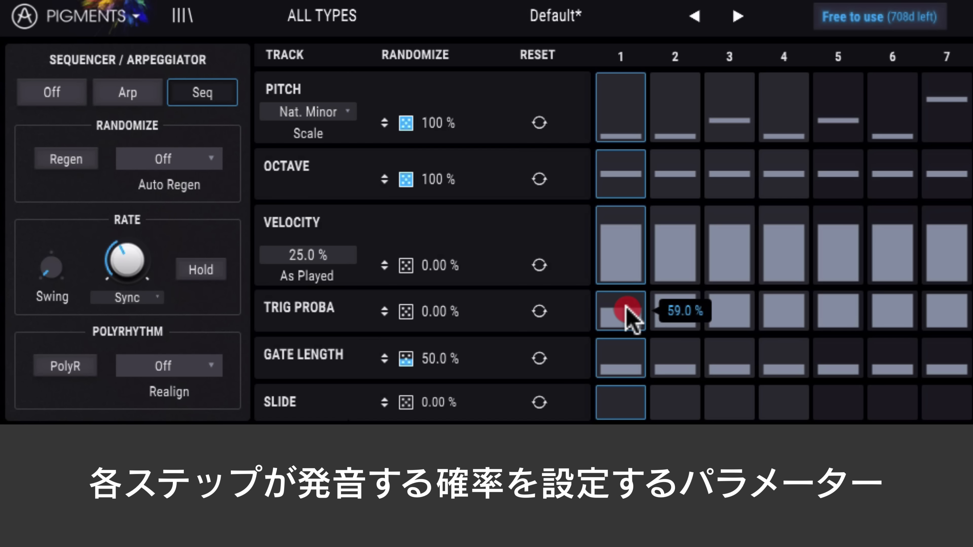
drag(626, 306, 627, 347)
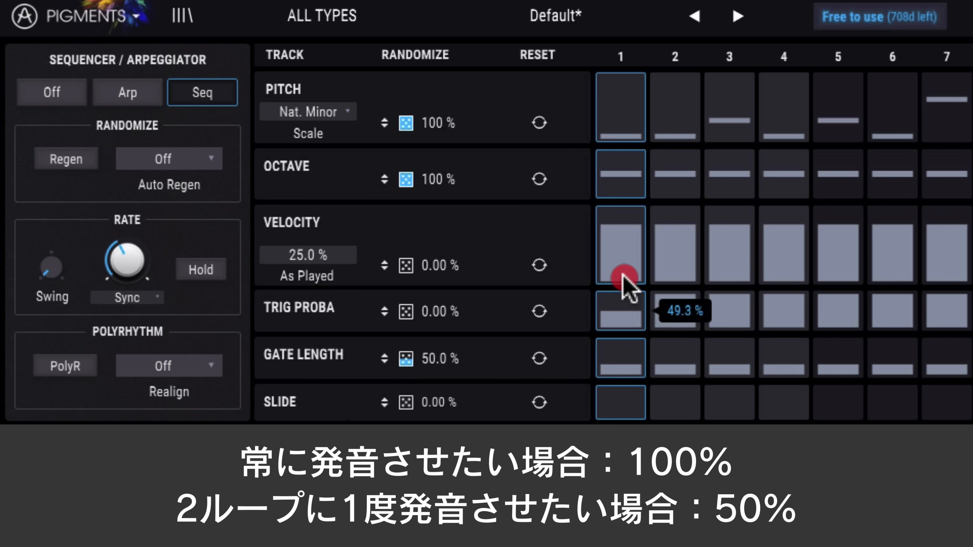
drag(623, 275, 623, 274)
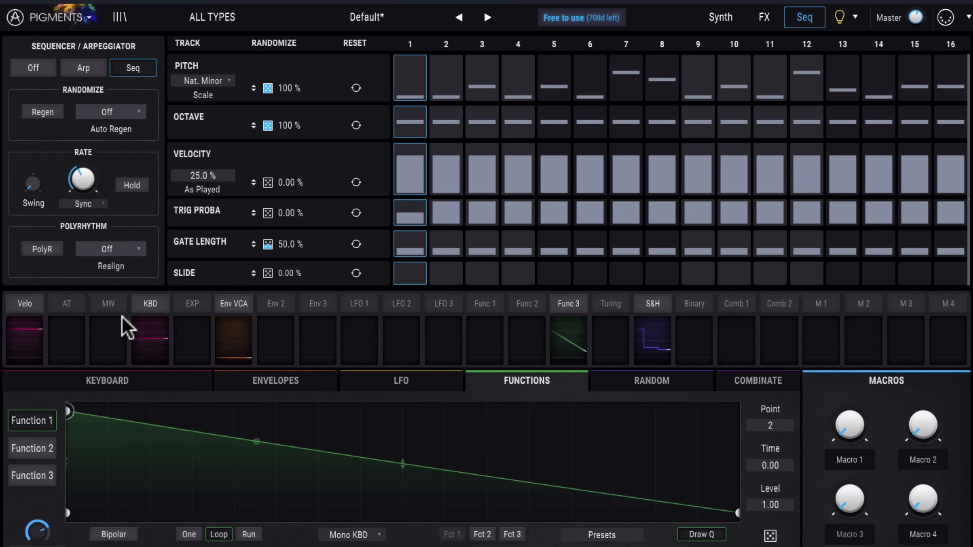
key(space)
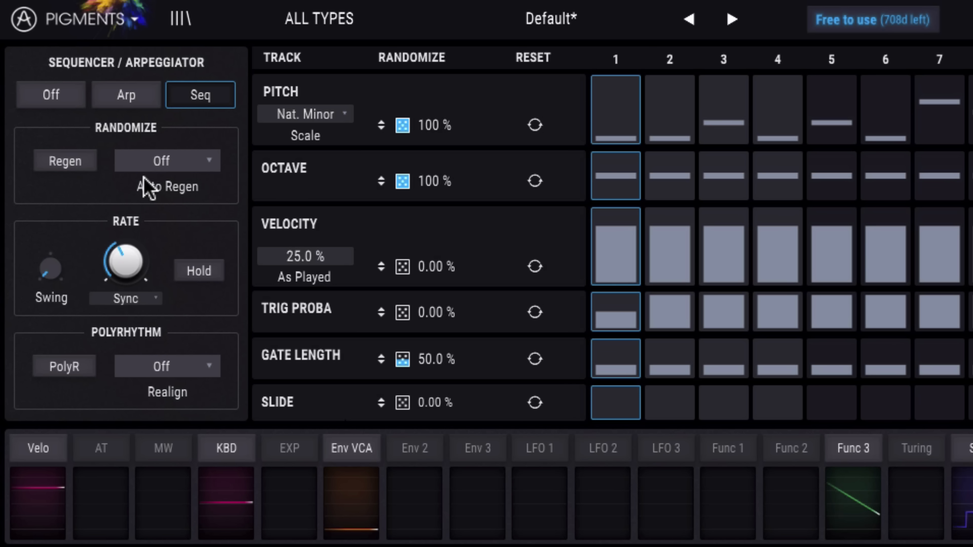
Step: Set the sequencer's Auto Regen to 1 bar and raise the randomize amounts to 68% for Velocity and 43.6% for Trig Proba
click(167, 162)
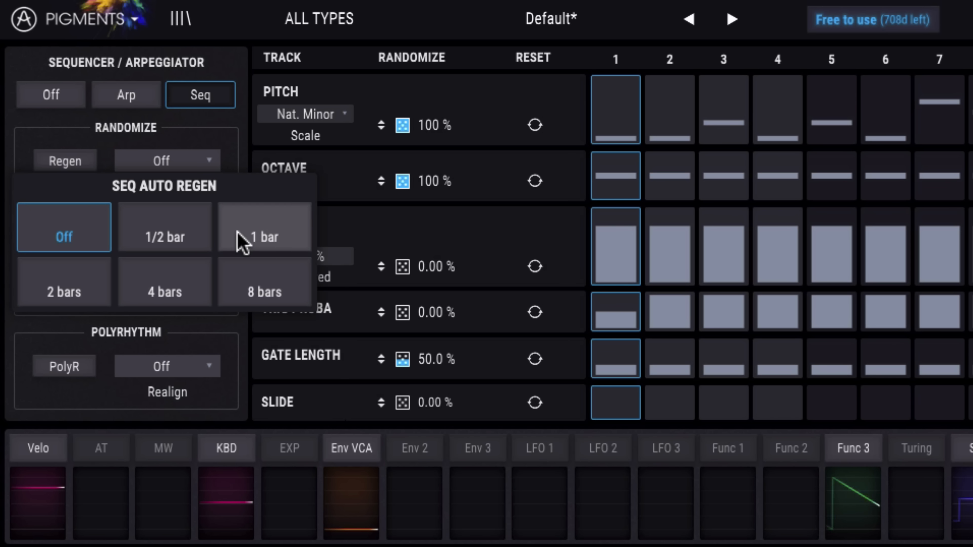
click(240, 239)
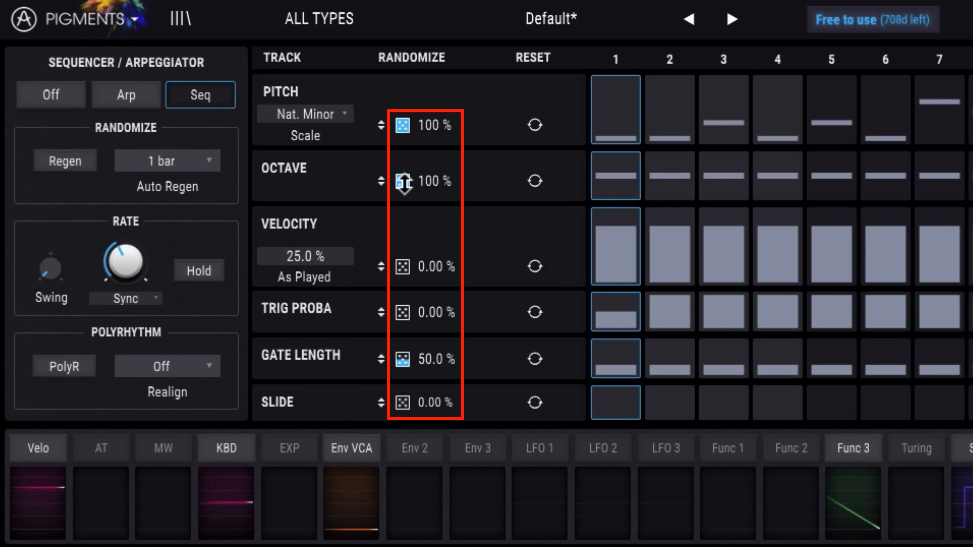
drag(401, 153, 402, 109)
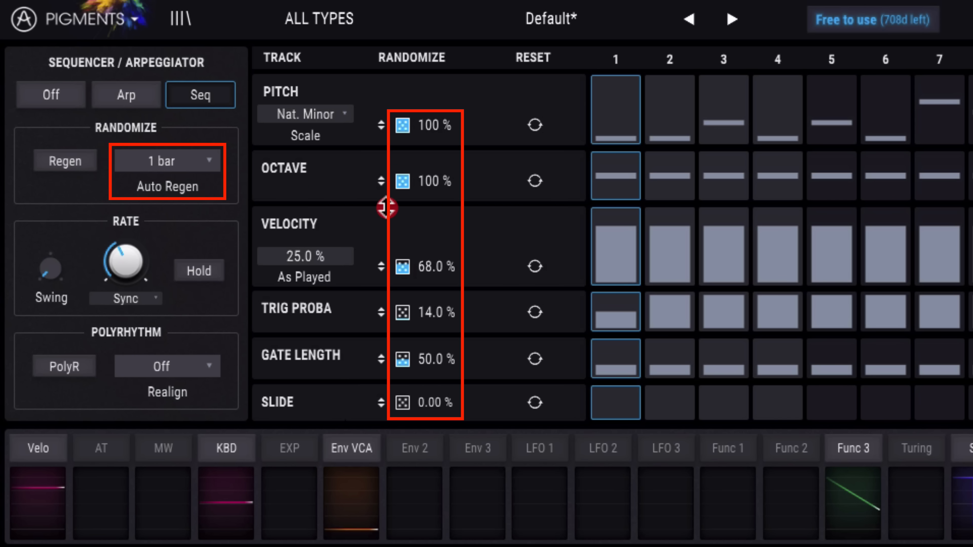
drag(387, 208, 387, 205)
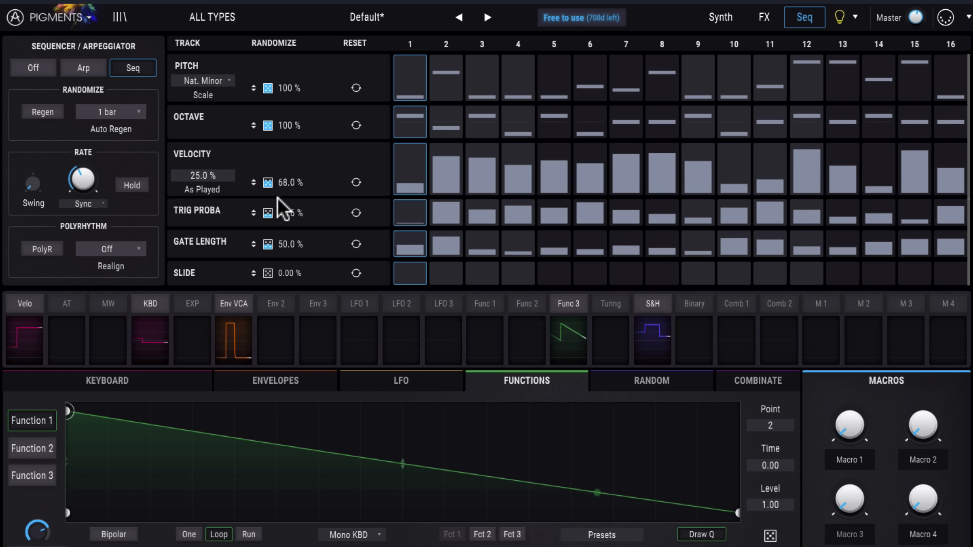
Step: Reduce the randomize amounts to 0% for Pitch and Octave, 12% for Velocity and 31.6% for Trig Proba
drag(278, 198, 281, 277)
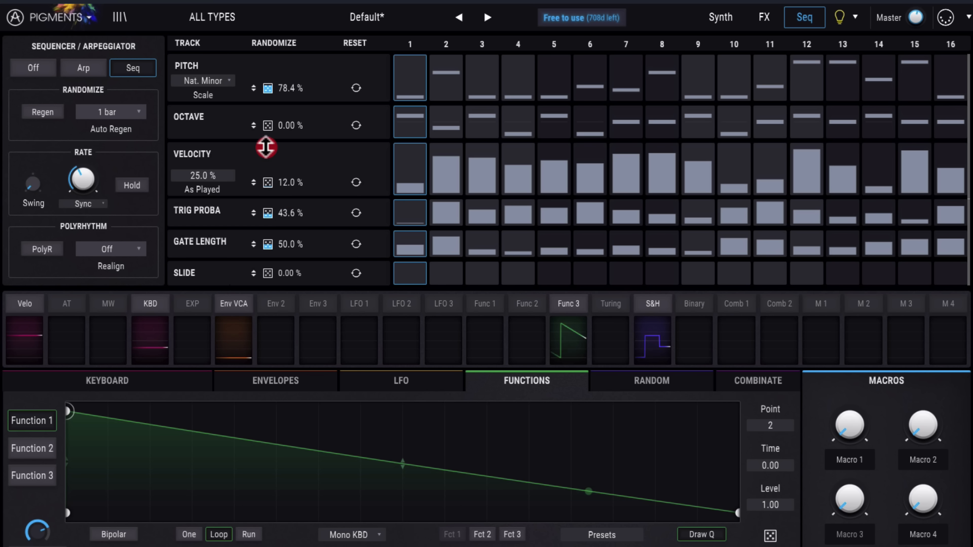
drag(265, 212, 270, 241)
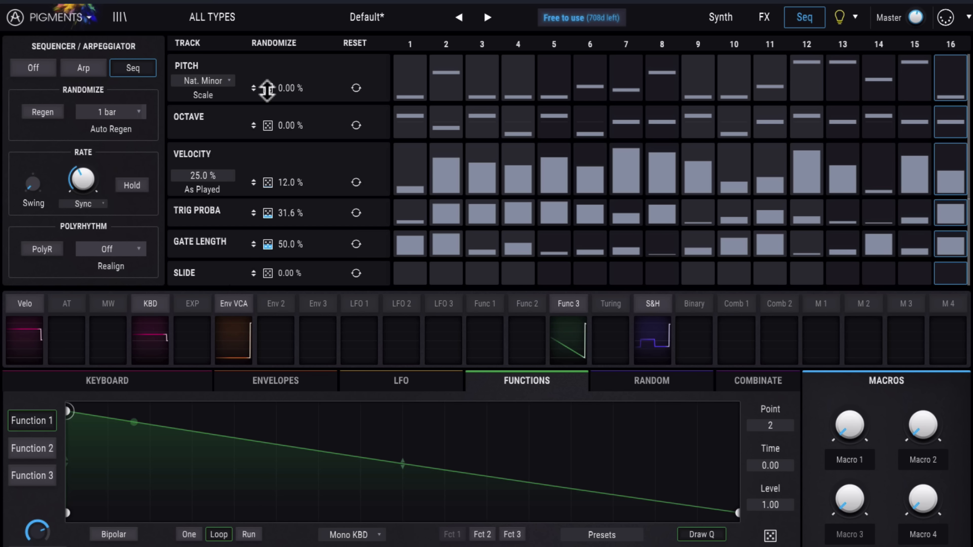
drag(267, 89, 284, 58)
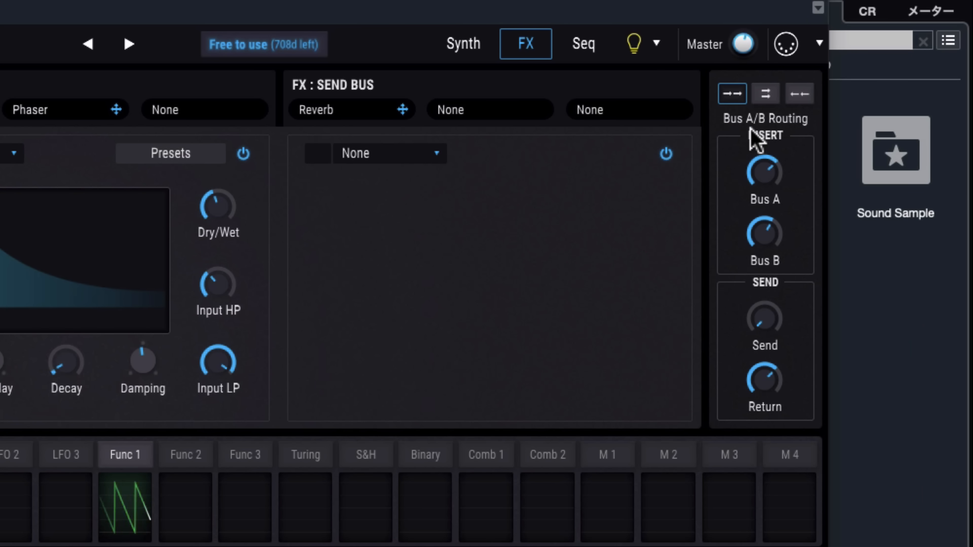
Step: Examine the Bus A and Bus B insert levels and effect slots, and the effect types available for the send bus
click(760, 172)
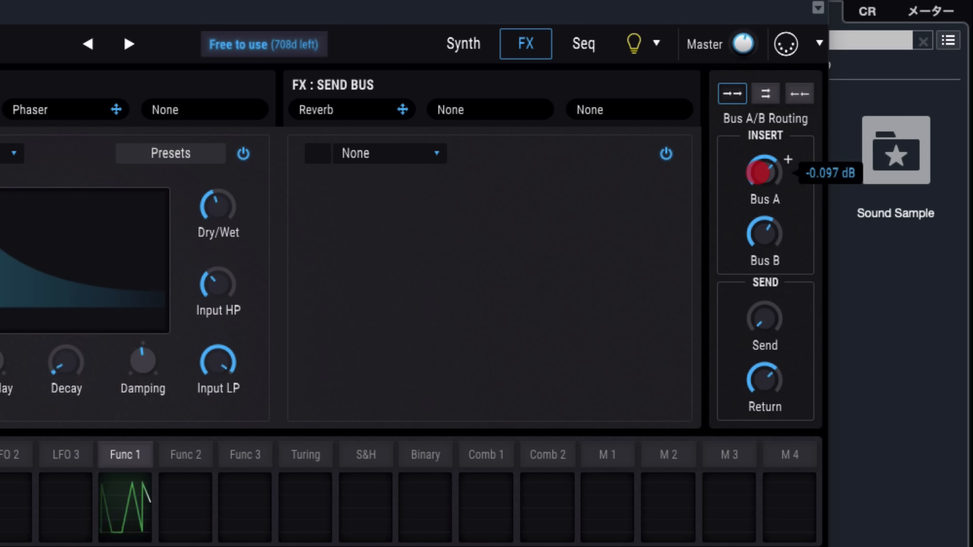
click(767, 227)
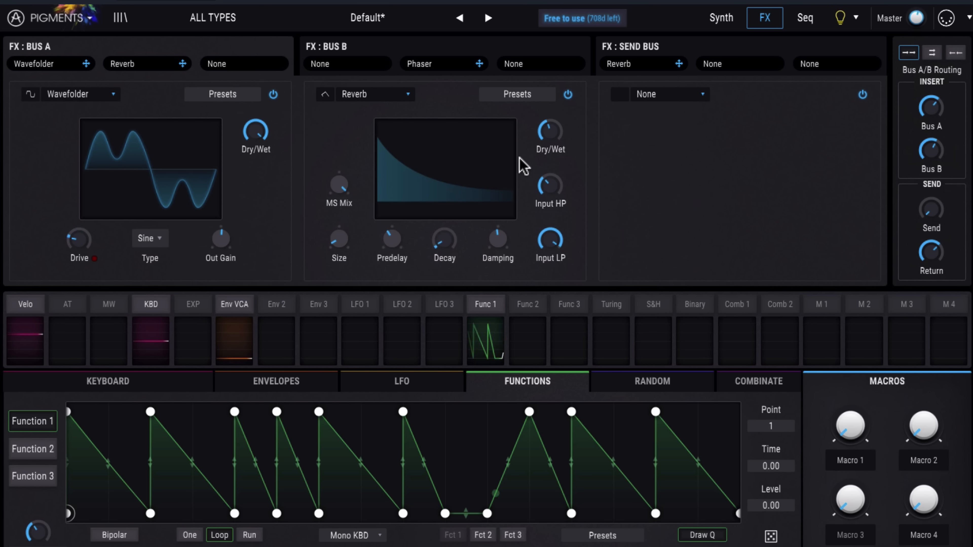
click(413, 40)
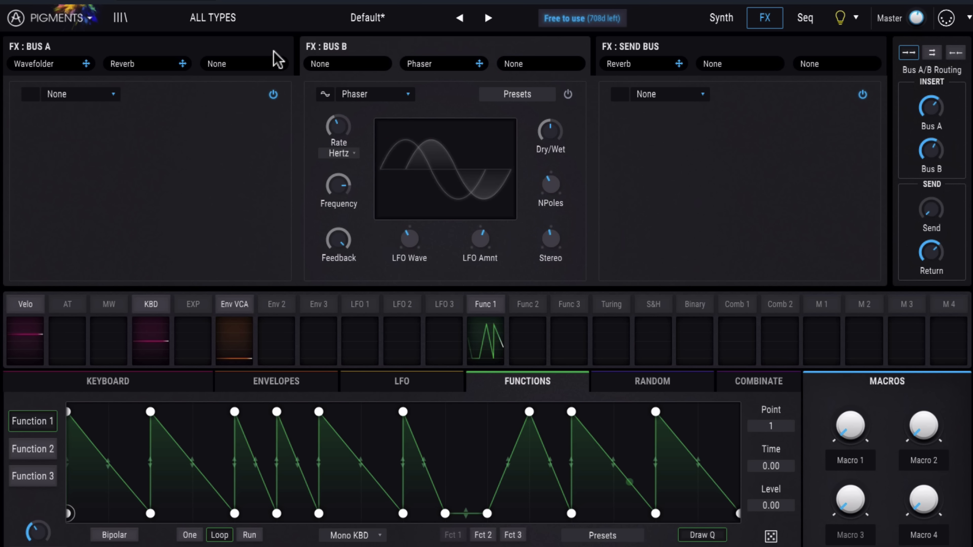
click(260, 47)
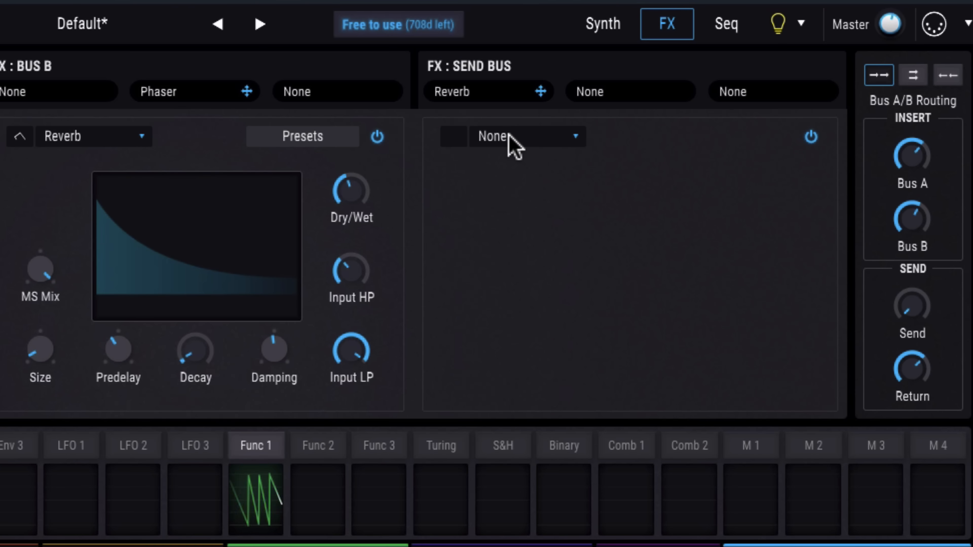
click(658, 95)
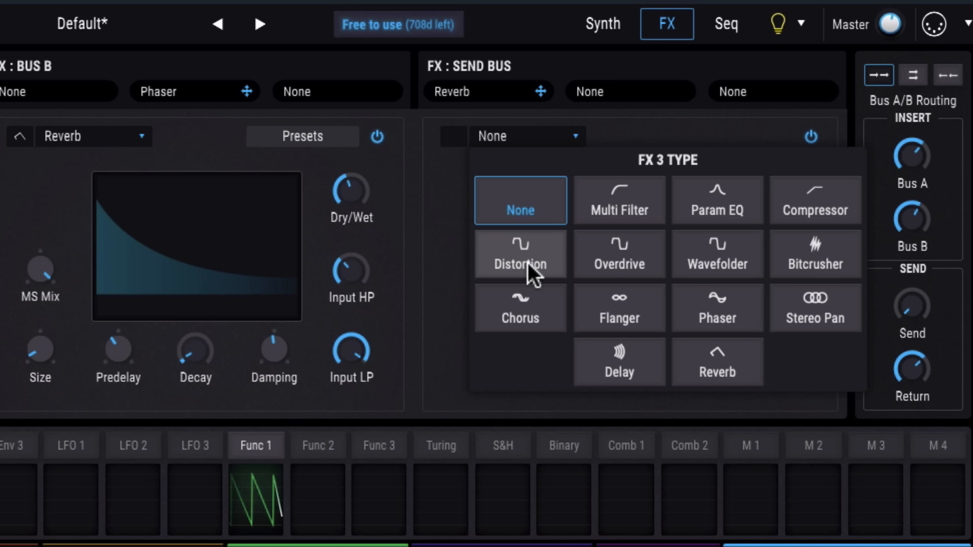
click(735, 141)
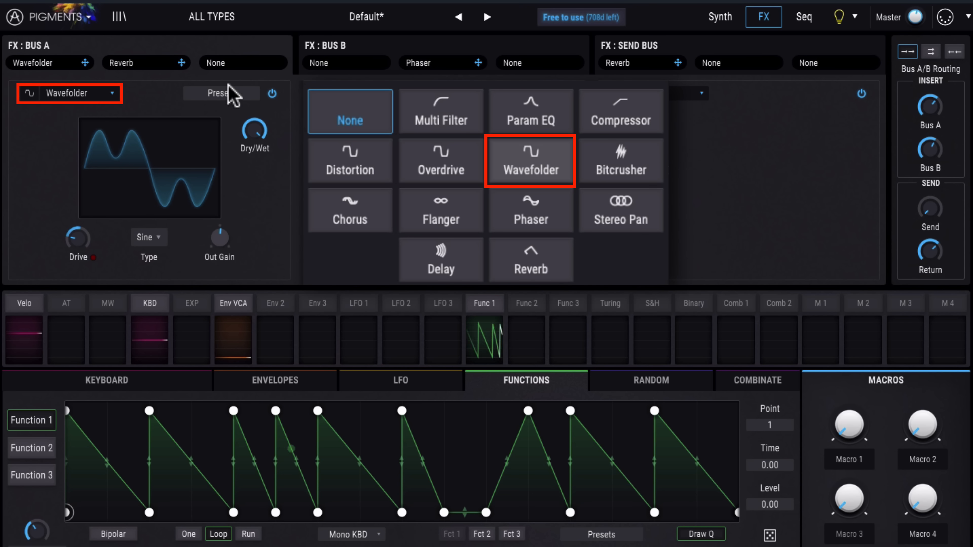
Step: Bypass the Wavefolder on Bus A for comparison and switch it back on
click(272, 94)
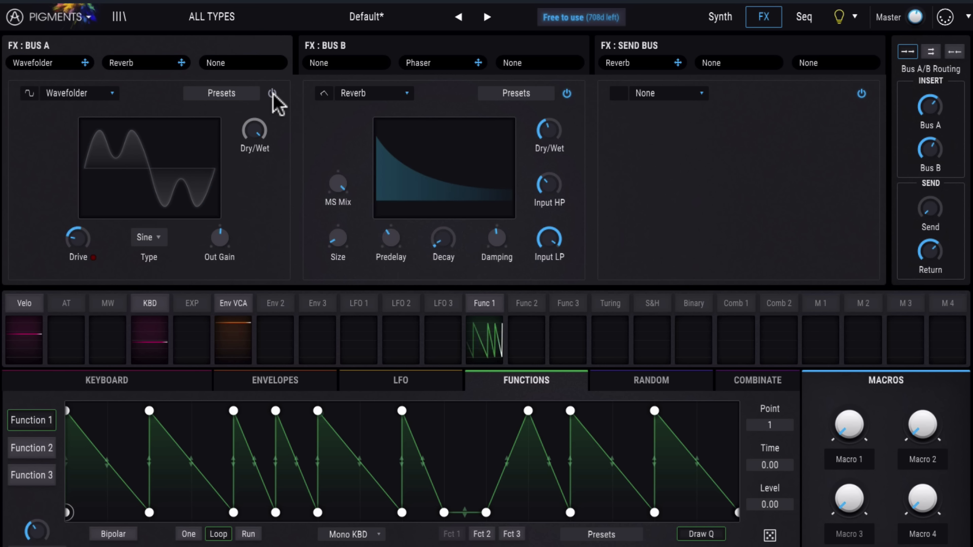
click(271, 94)
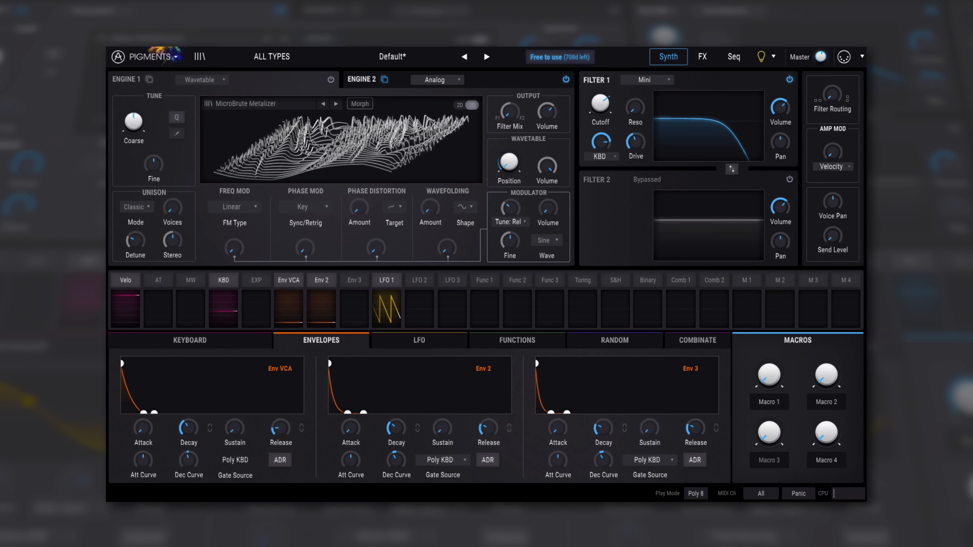
Step: Show the sequencer page and the effects page of the default patch
click(732, 58)
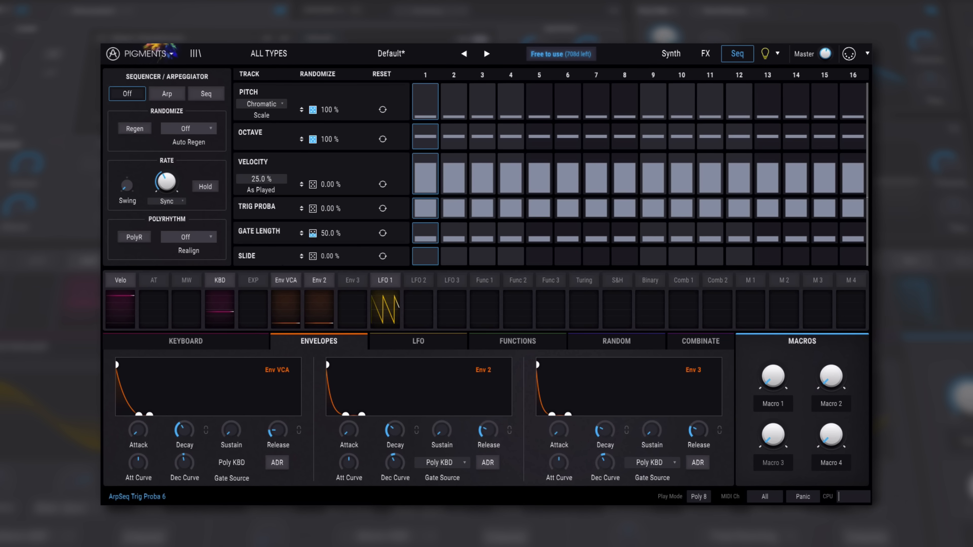
click(708, 51)
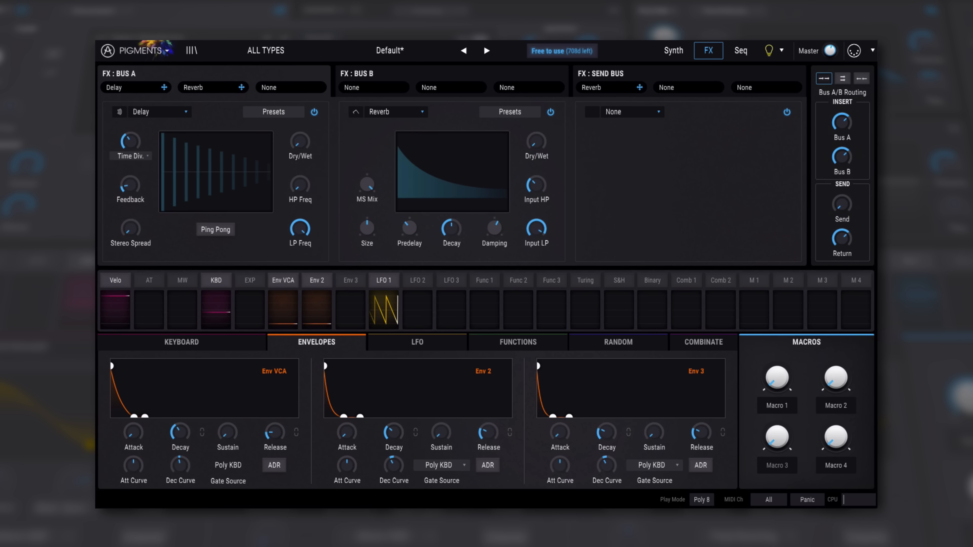